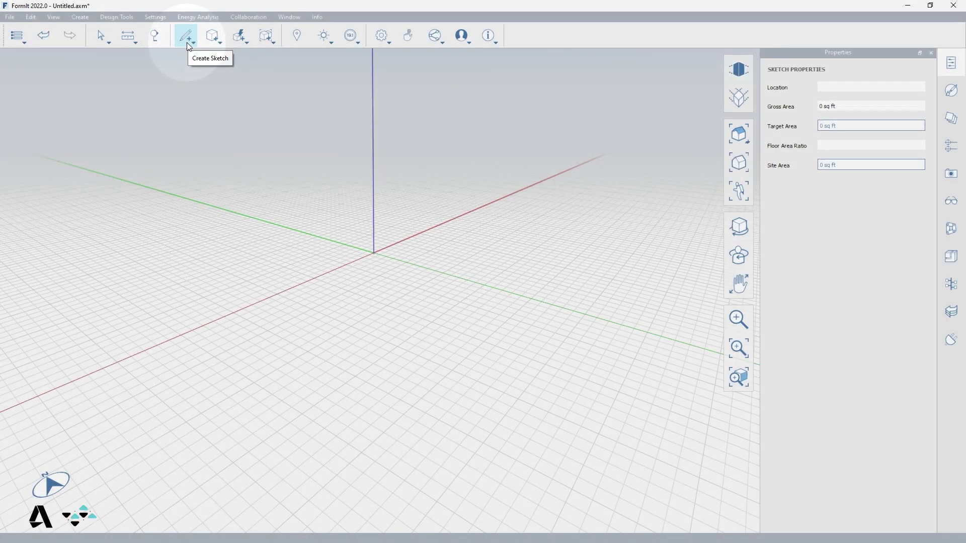
- Choose the Line tool and start a line on the ground, stretching it 20' along X
mouse_move(186, 42)
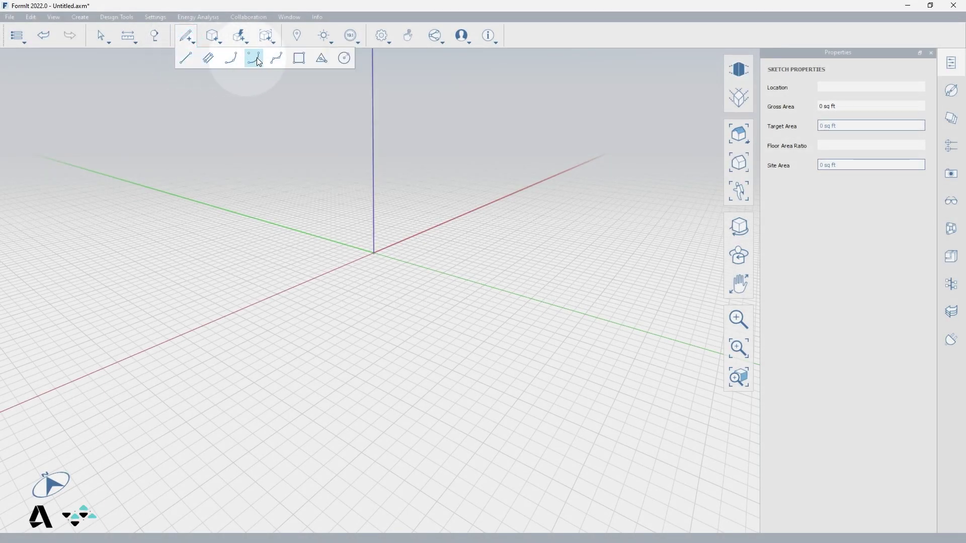
left_click(193, 64)
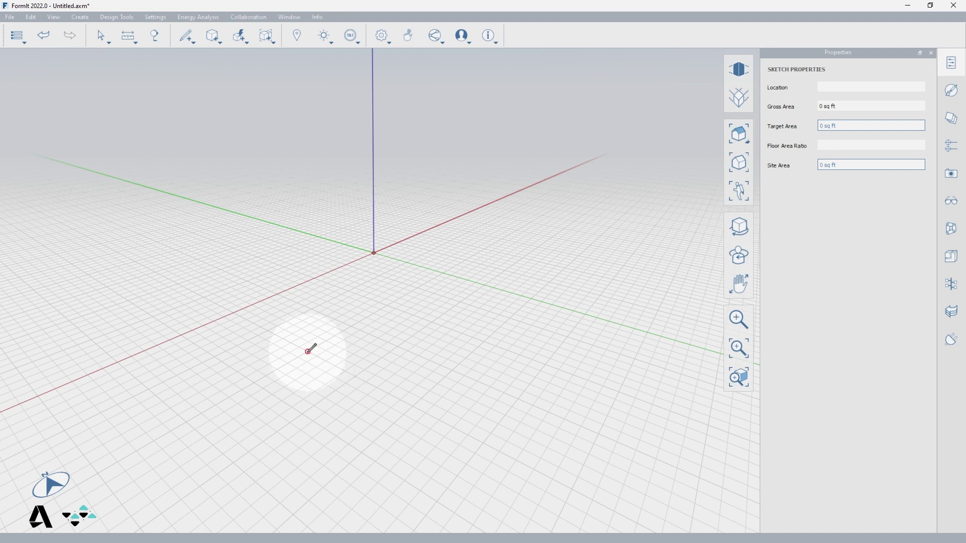
left_click(308, 350)
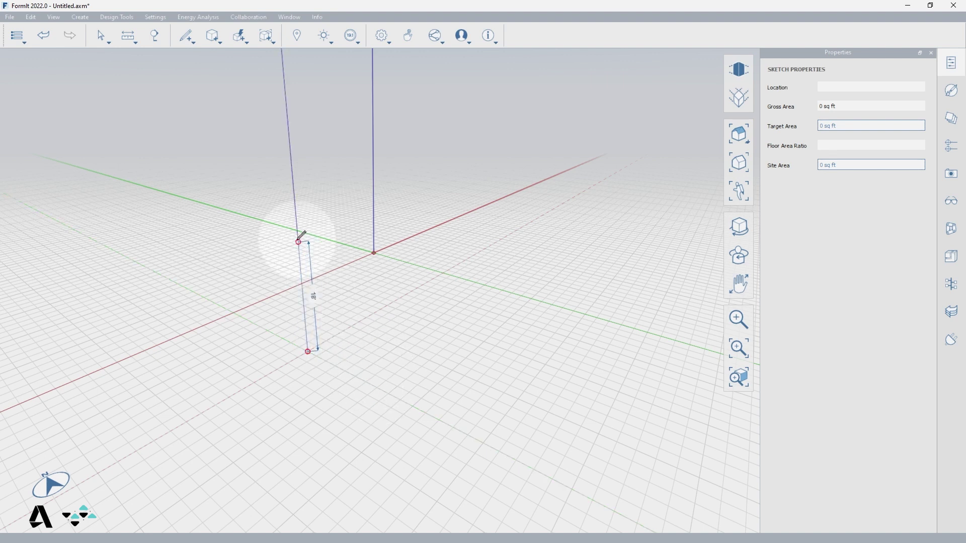
- Fix the 20' segment and add a 10'-2" segment by typing its length
left_click(387, 305)
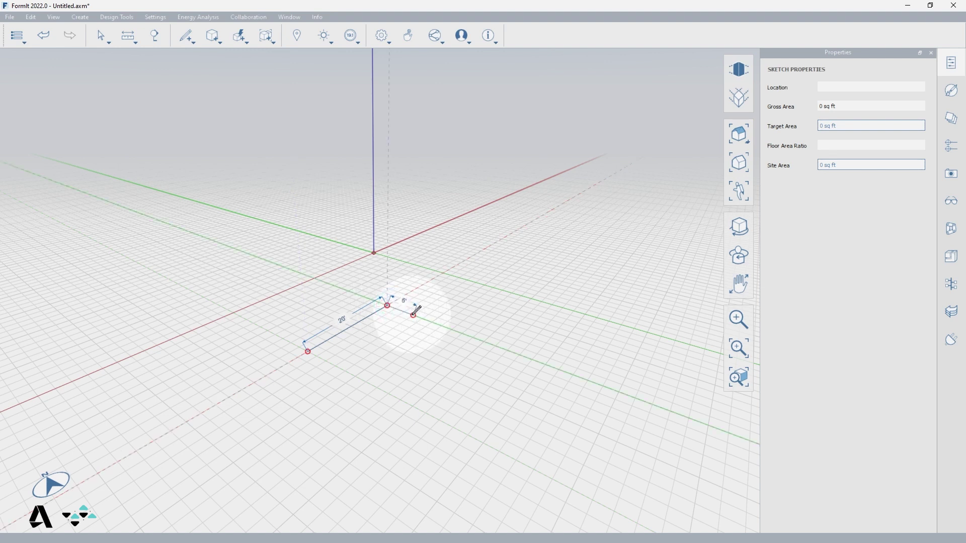
type("10")
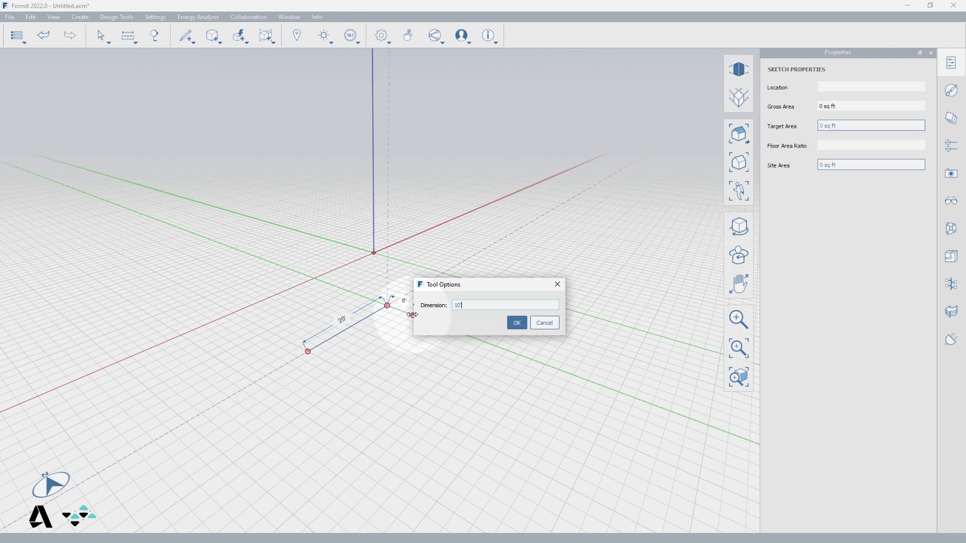
type("'-2\"")
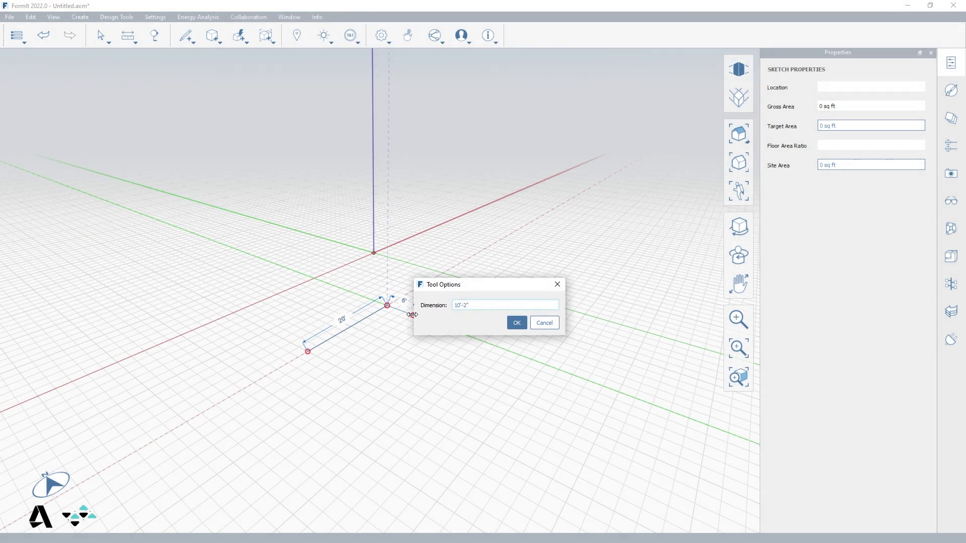
left_click(480, 307)
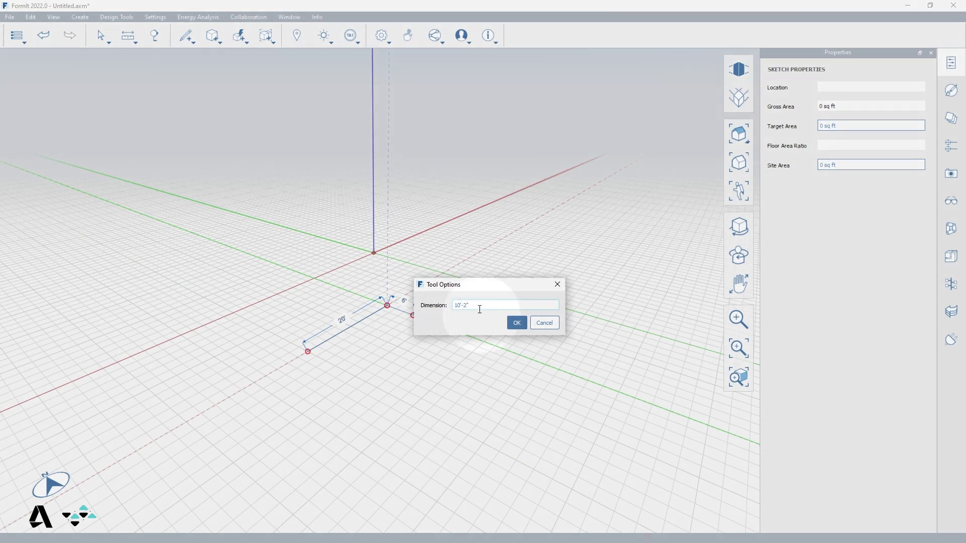
left_click(517, 323)
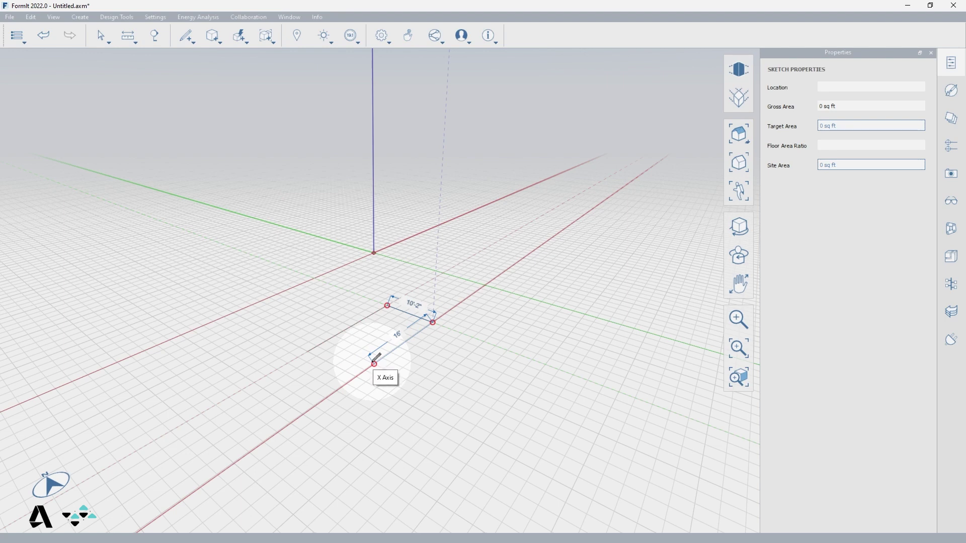
- Type the next segment's length (16'-4", edited to 4") and confirm it
type("16")
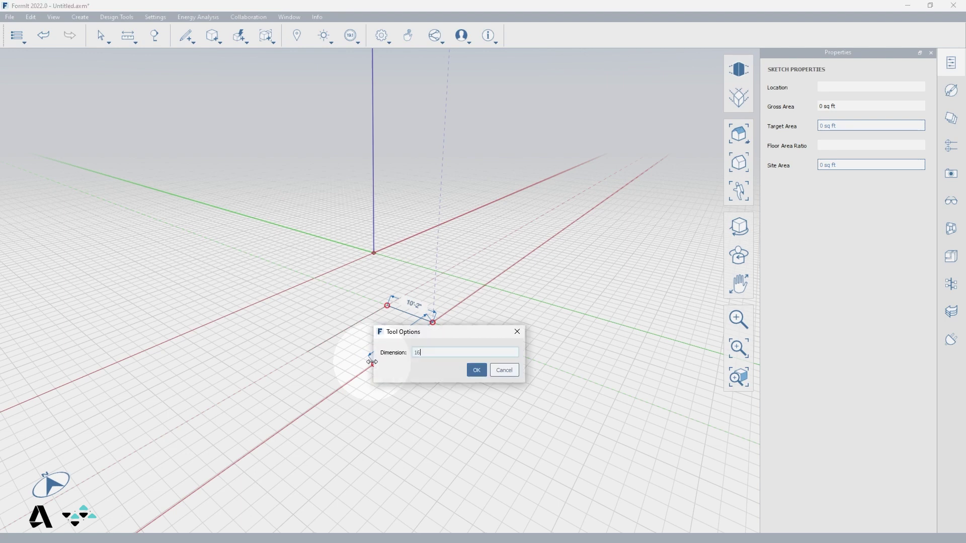
type("'-4\"")
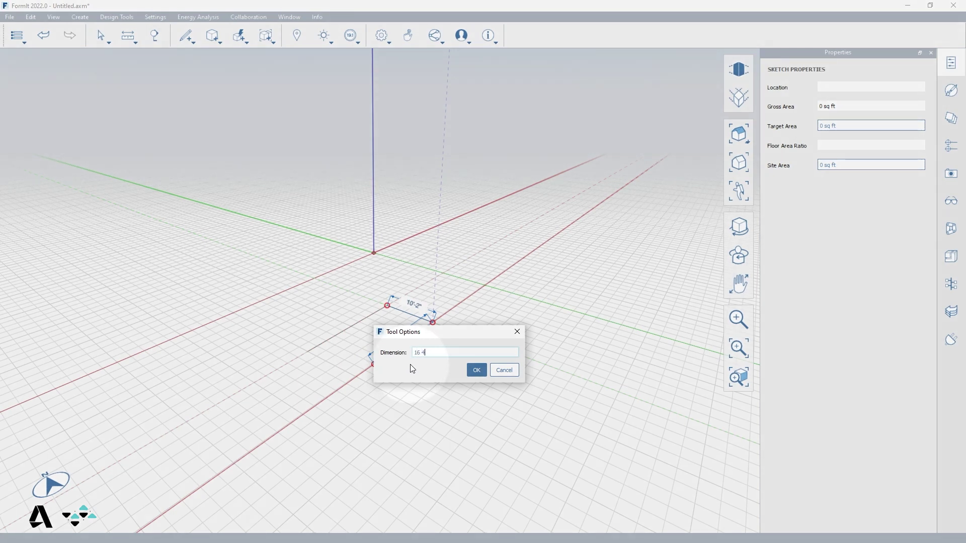
left_click(421, 361)
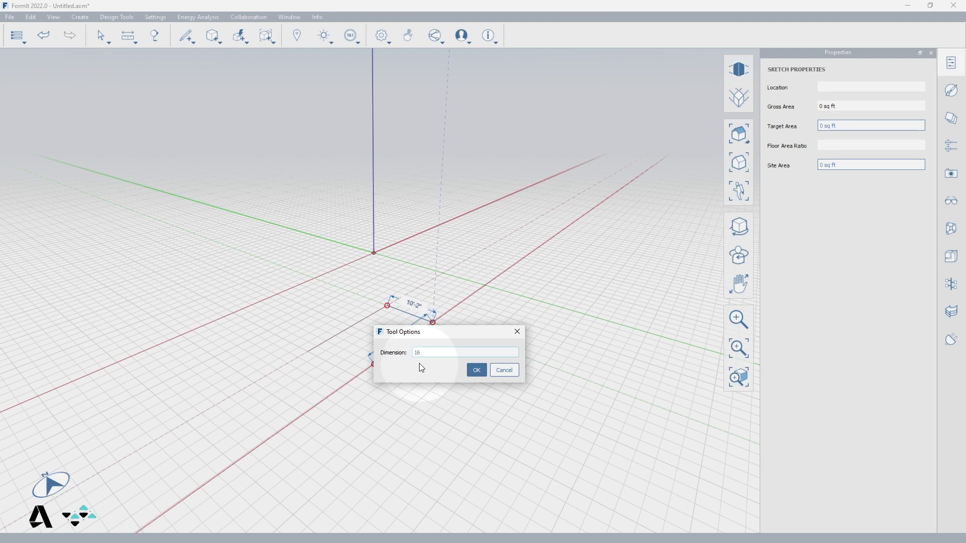
type("0")
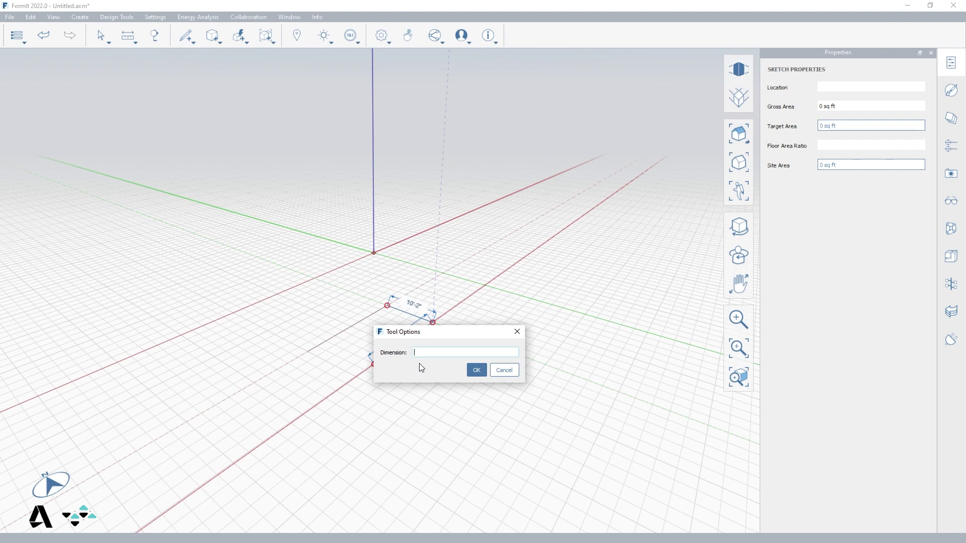
left_click(476, 370)
- Add three more points to the chain, then draw a second three-point line chain
left_click(393, 367)
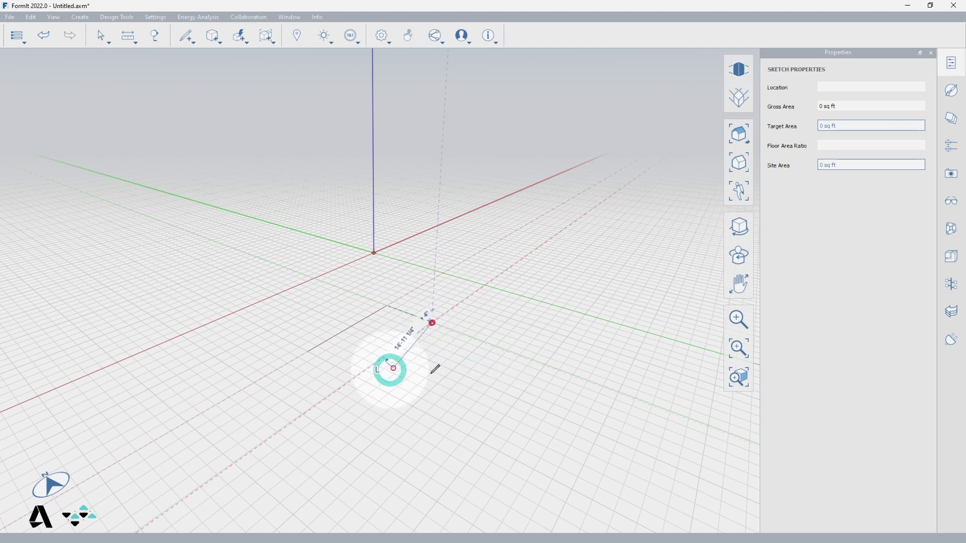
left_click(465, 358)
left_click(507, 305)
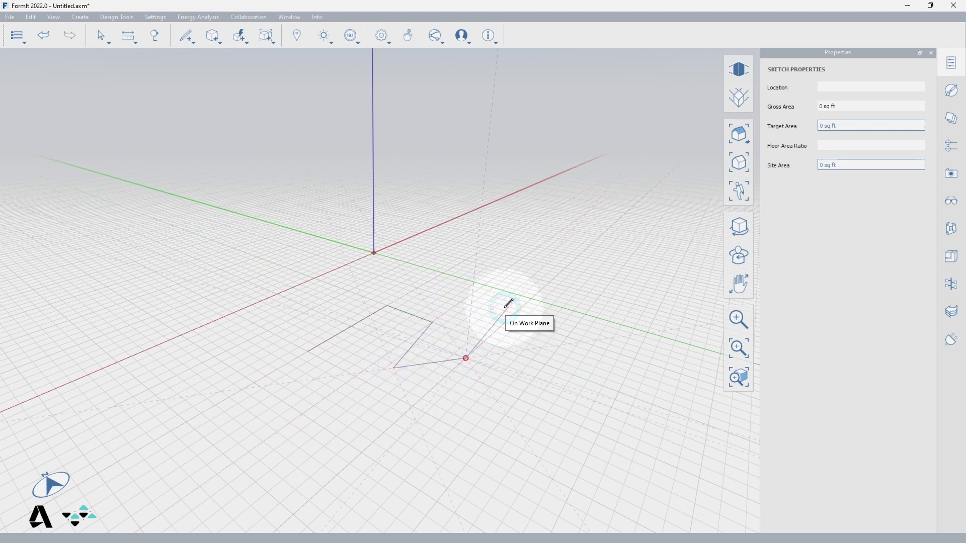
key("Escape")
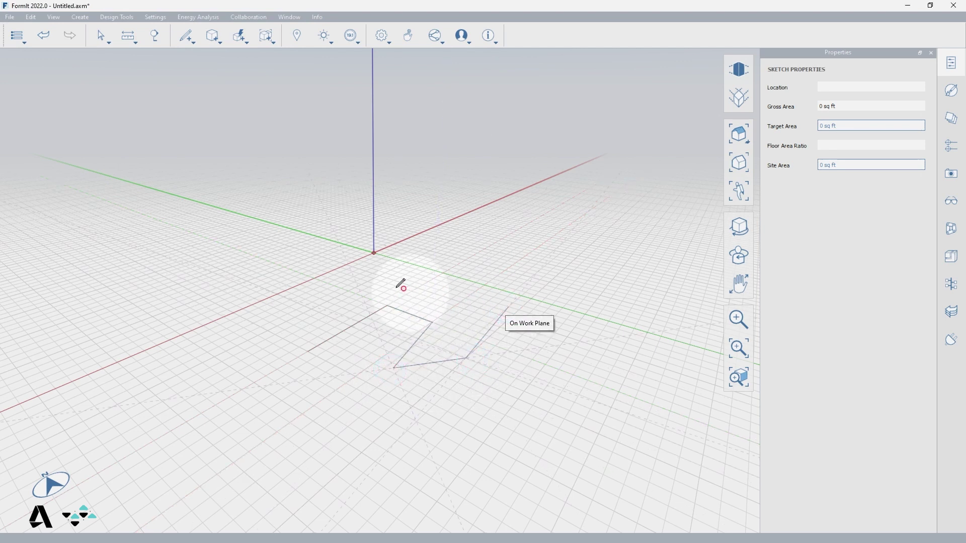
left_click(270, 321)
left_click(334, 291)
left_click(394, 280)
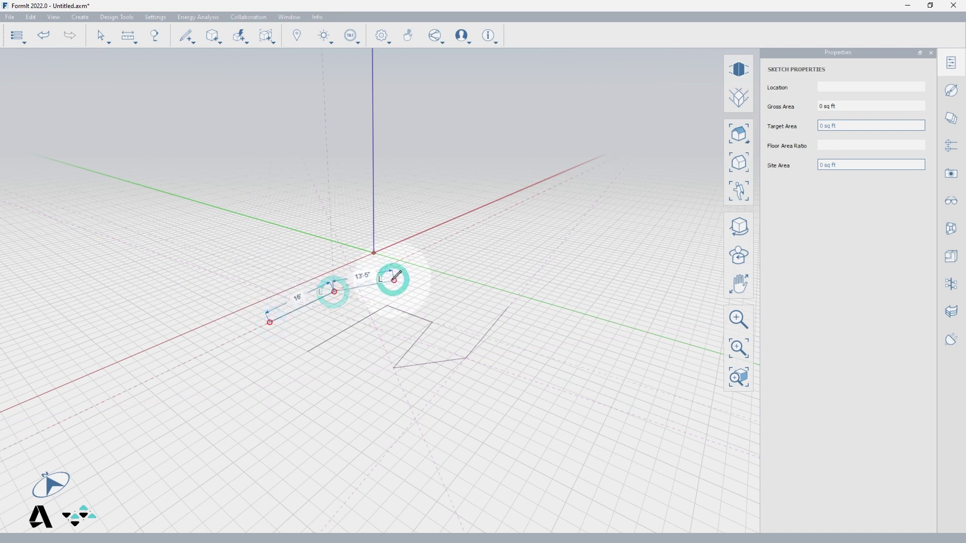
key("Escape")
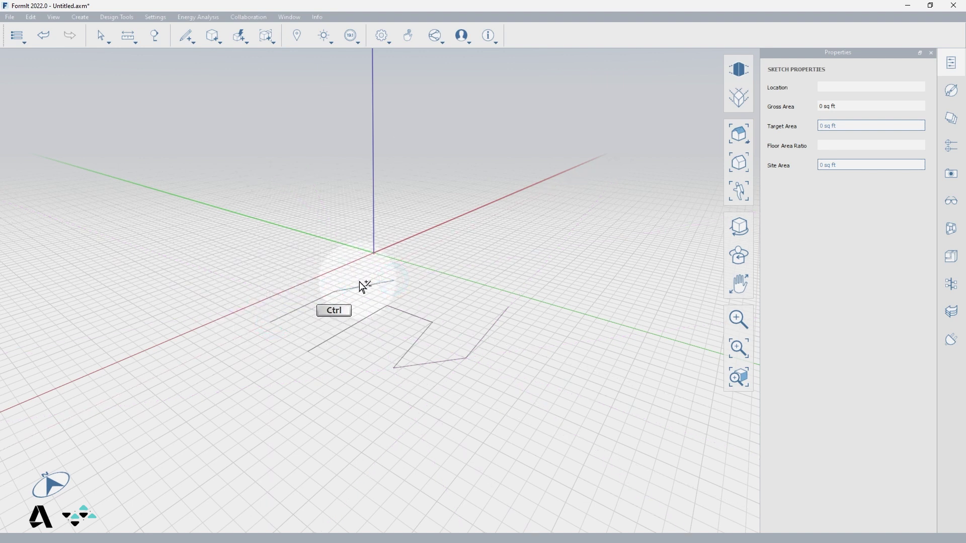
- Select the connected sketch lines and delete them
double_click(359, 282)
key("Delete")
left_click(190, 36)
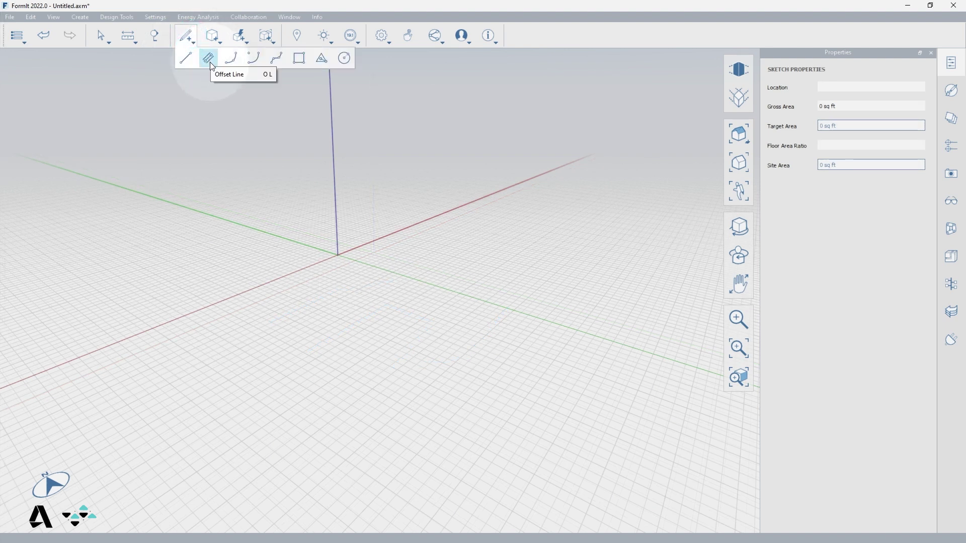
- Start an offset line on the ground plane and begin entering its 24' length
left_click(209, 58)
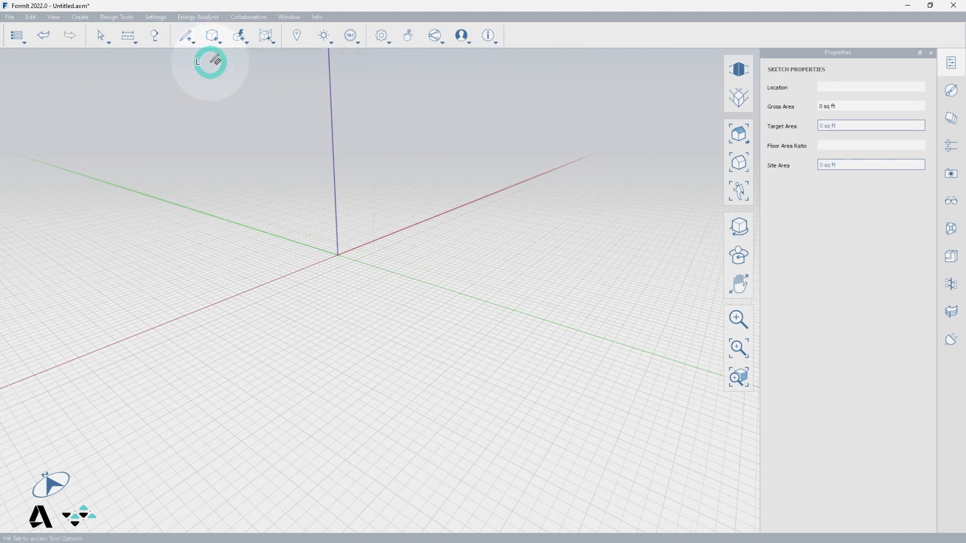
left_click(245, 401)
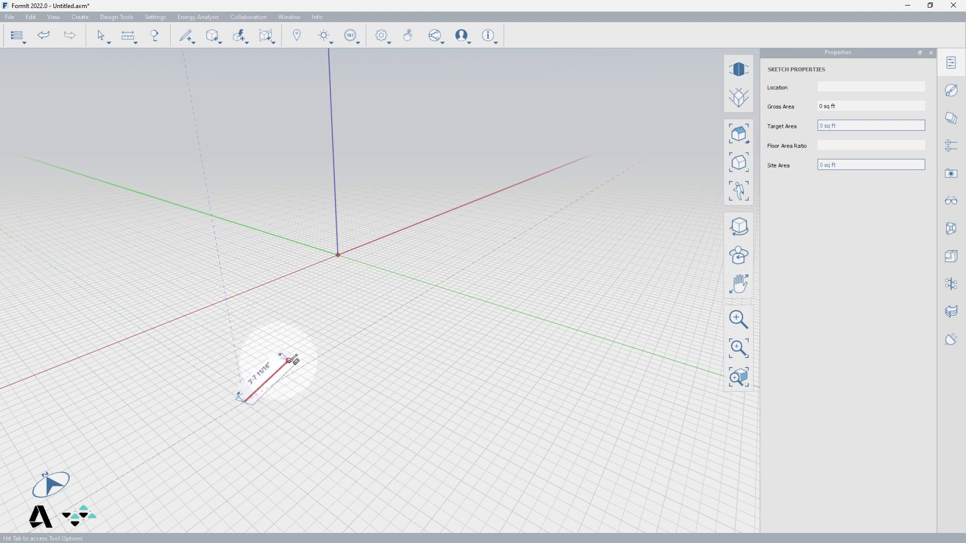
scroll(327, 352, "up", 3)
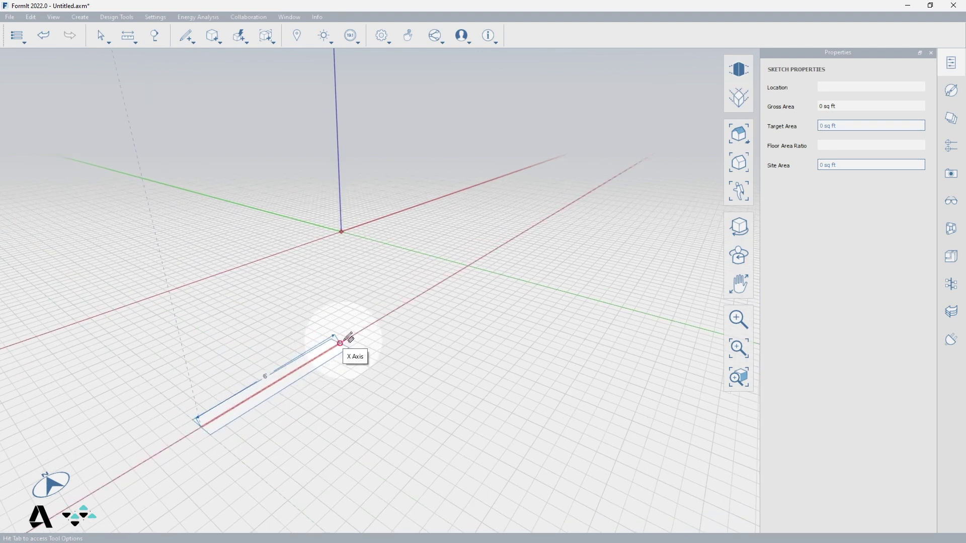
key("Tab")
type("2")
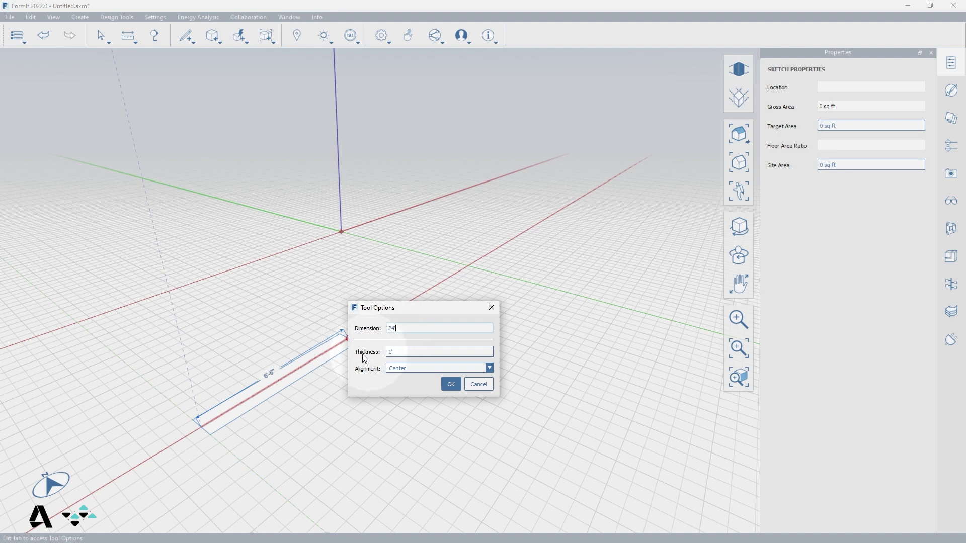
- Give the offset line 1' thickness and Right alignment, confirm, and finish the wall
left_click(392, 353)
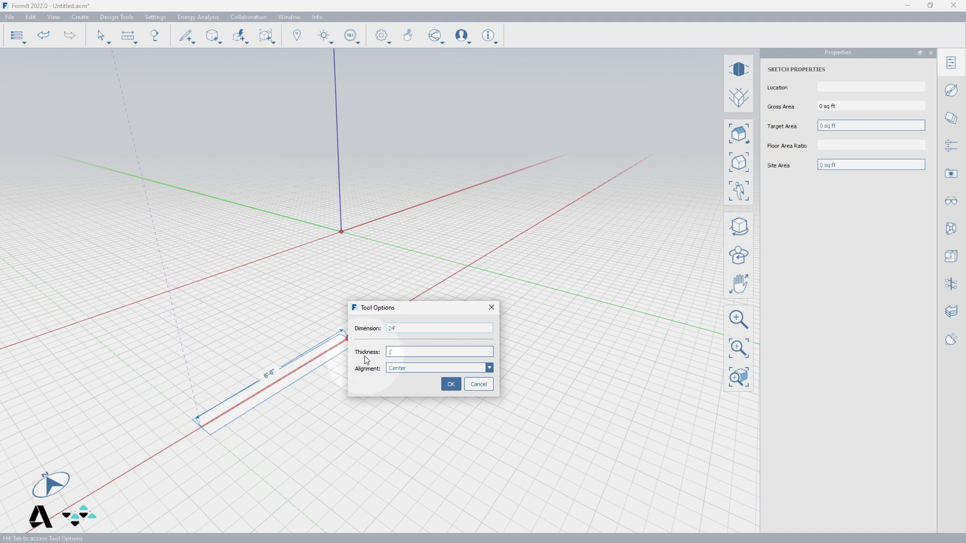
left_click(411, 372)
left_click(395, 377)
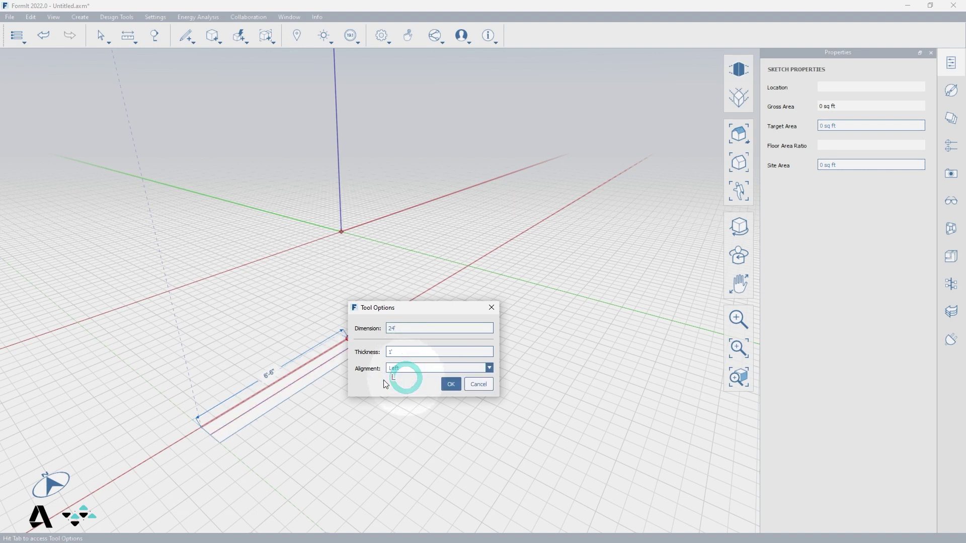
left_click(399, 371)
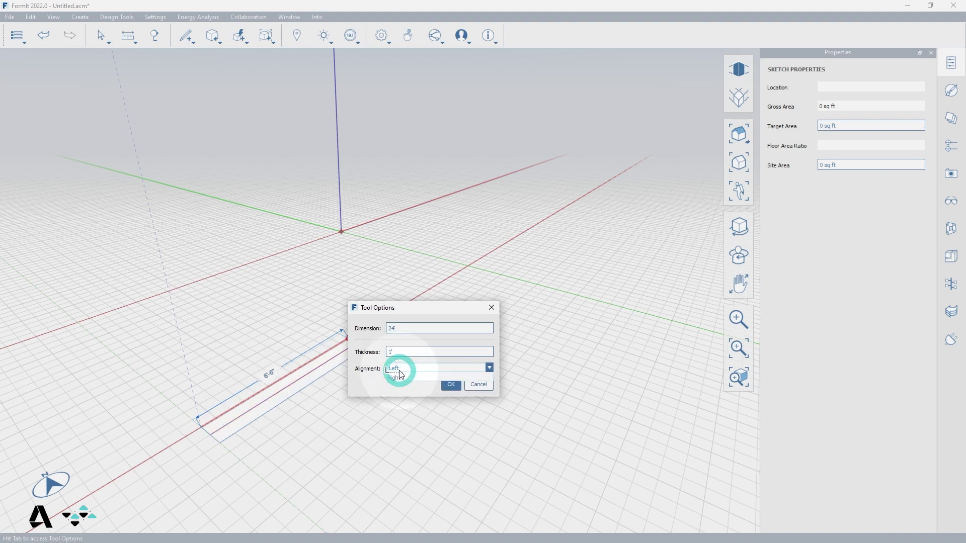
left_click(400, 388)
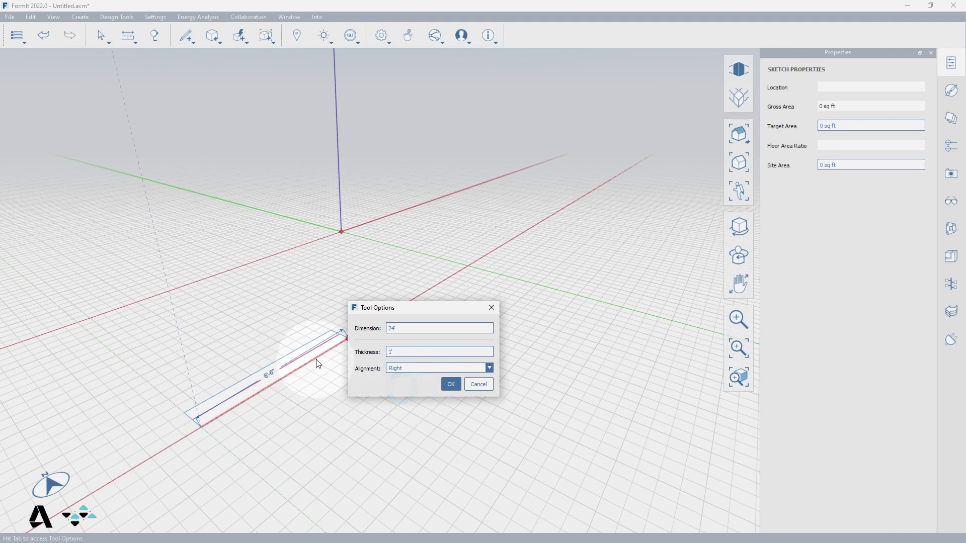
left_click(451, 385)
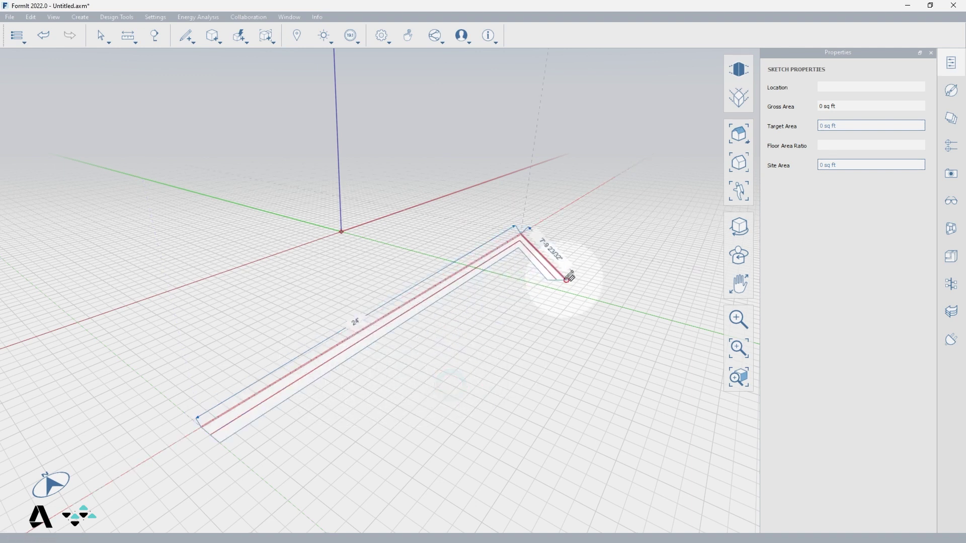
key("Escape")
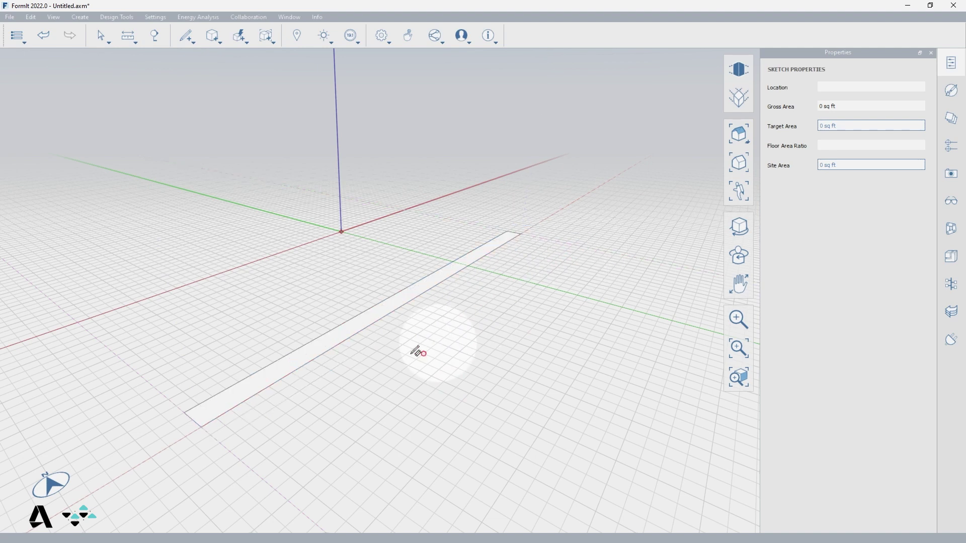
- Select the new wall and delete it
right_click_drag(418, 288, 424, 358)
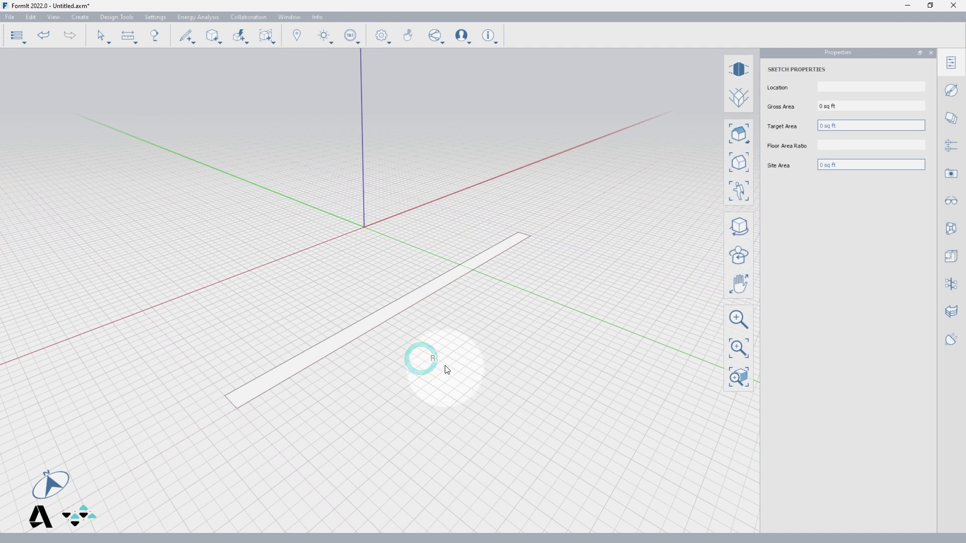
key("ctrl+a")
key("Delete")
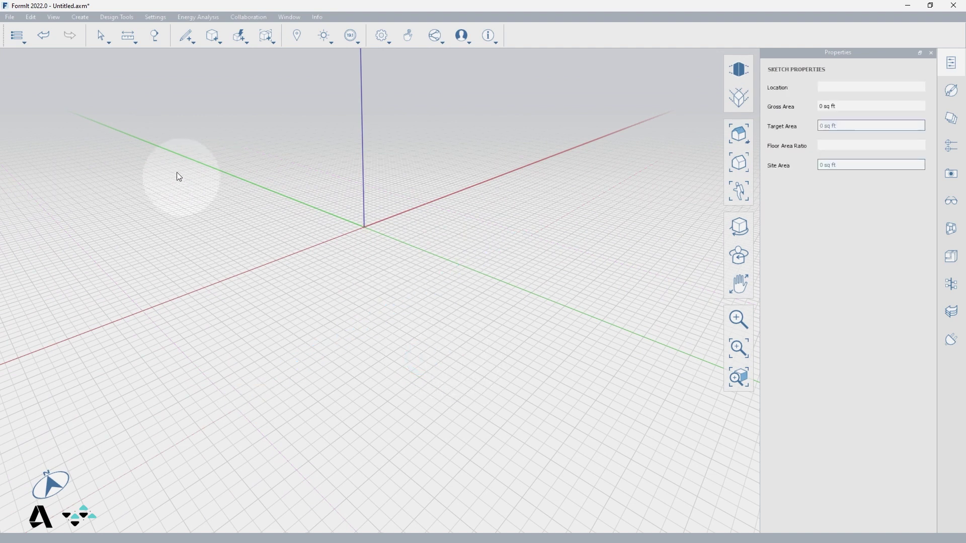
- Draw a three-point arc about 10'-7 7/64" long on the ground, then delete it
left_click(184, 43)
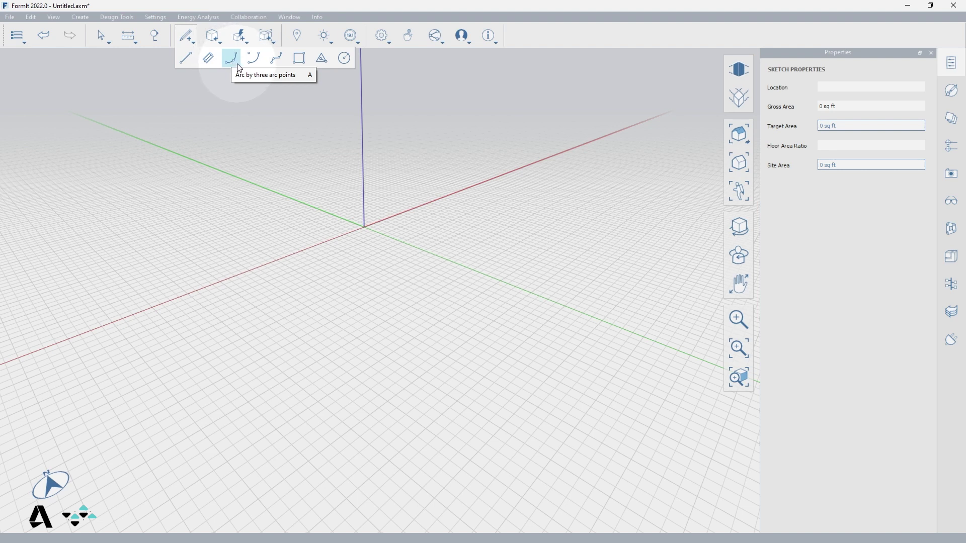
left_click(238, 63)
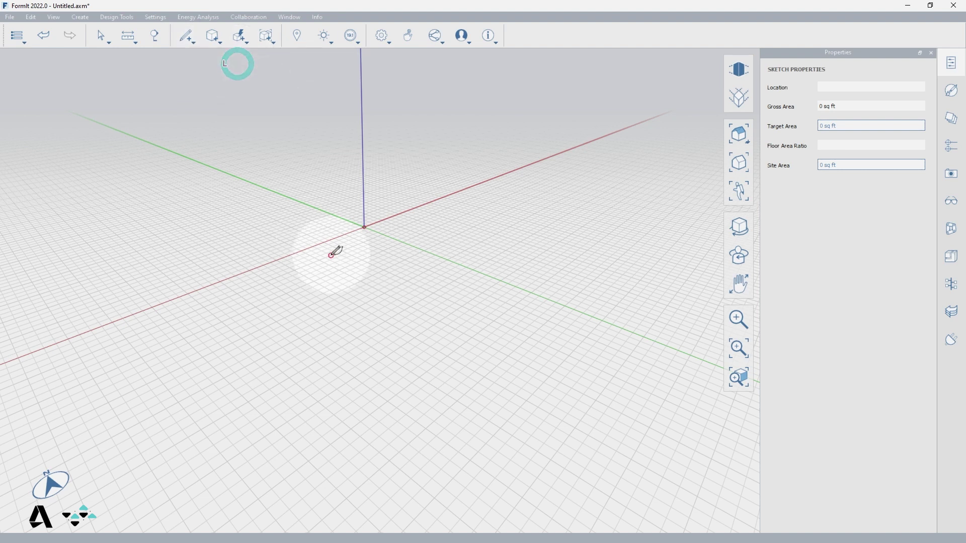
left_click(303, 303)
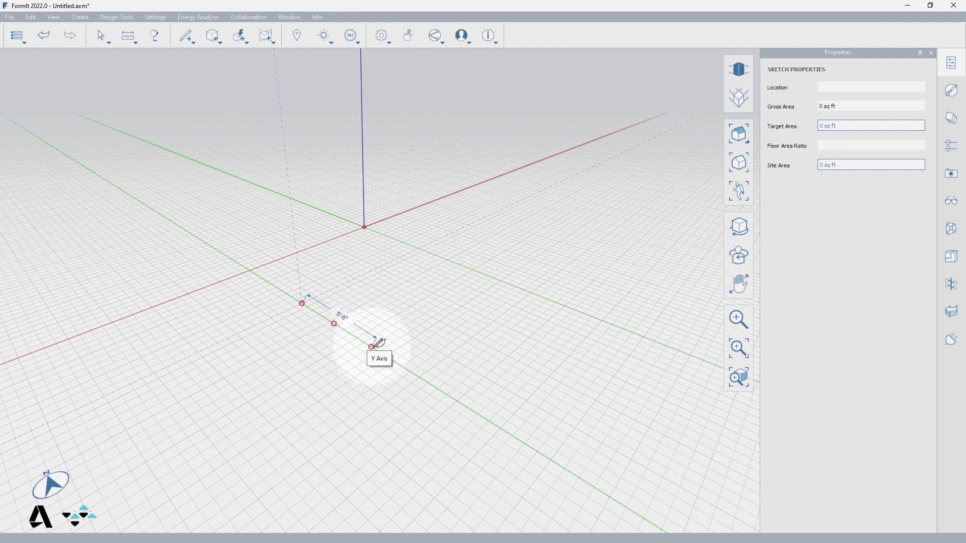
left_click(390, 358)
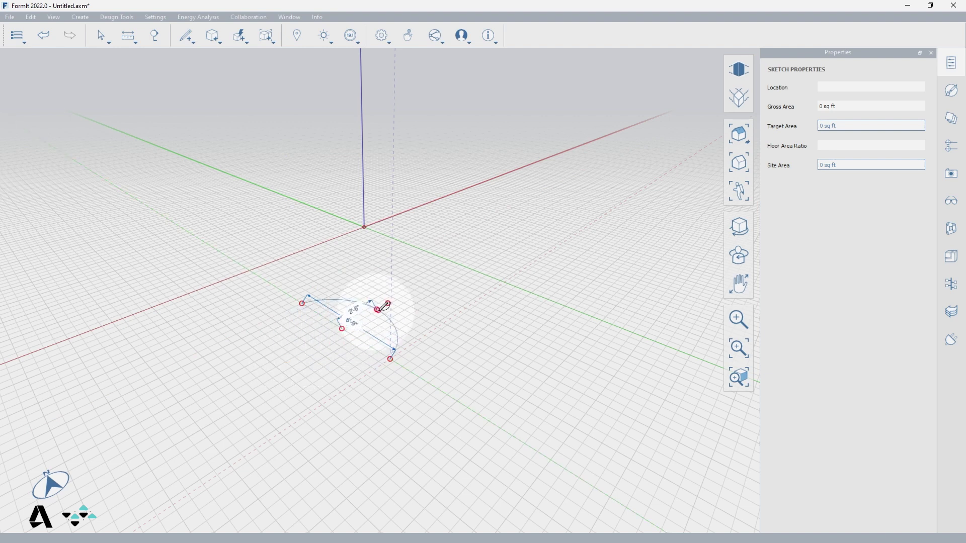
left_click(389, 303)
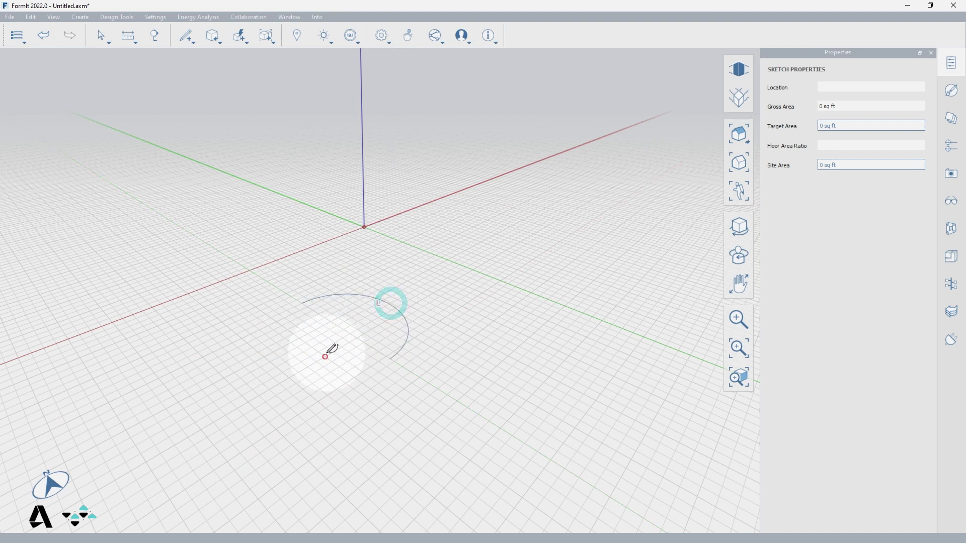
key("ctrl+a")
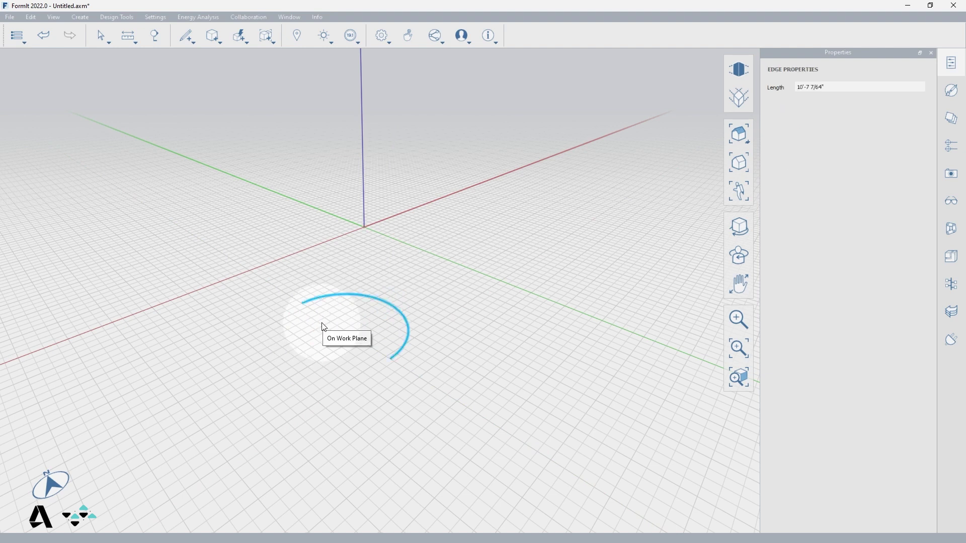
key("Delete")
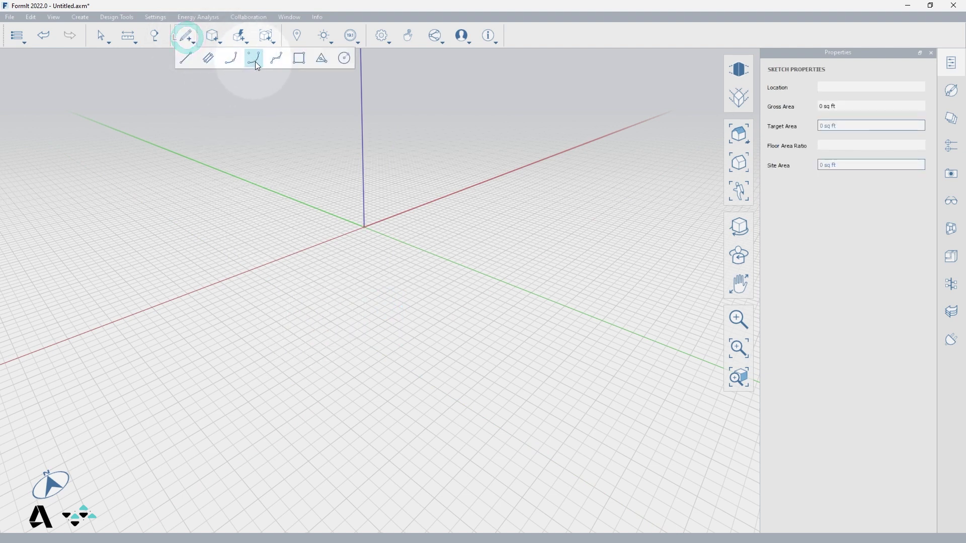
- Draw a 90° centre-point arc with a 4'-6" radius, then select and delete it
left_click(256, 66)
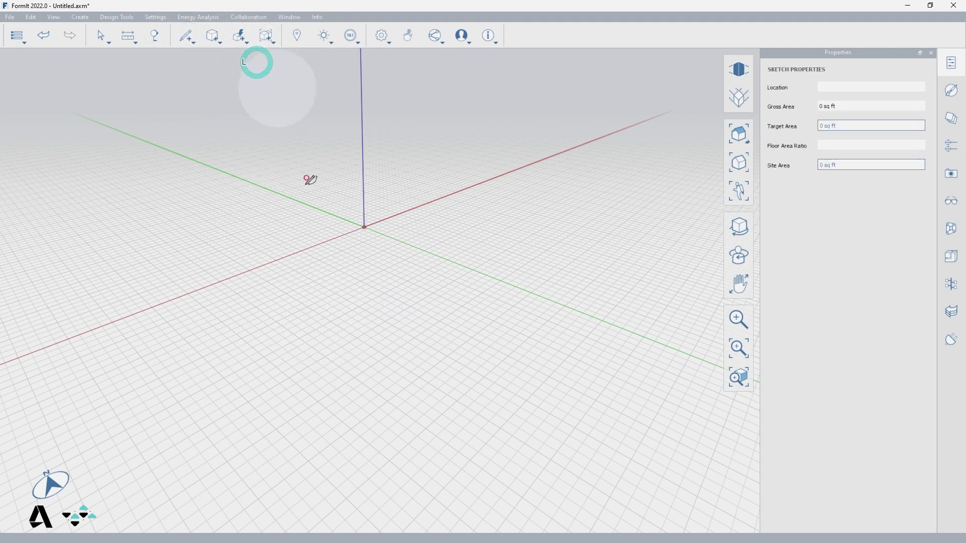
left_click(360, 307)
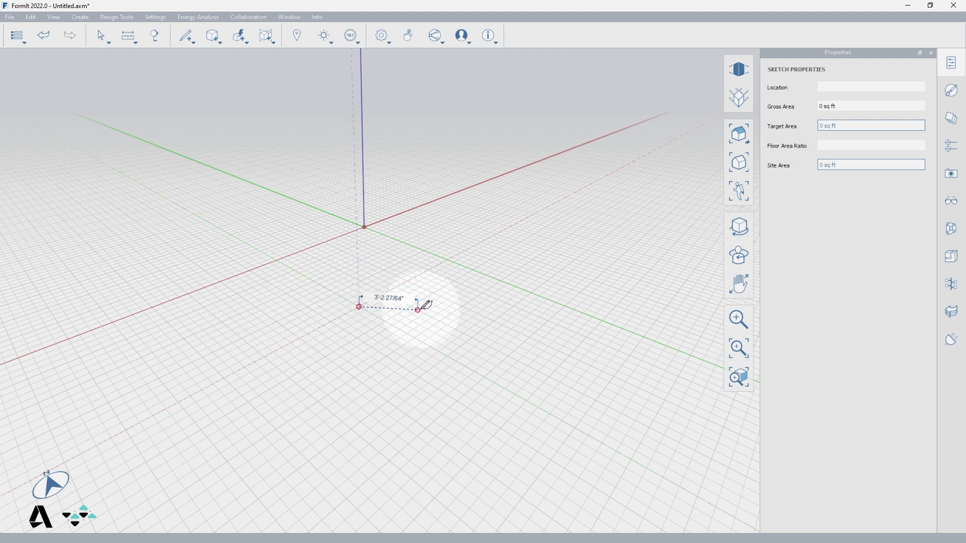
left_click(413, 278)
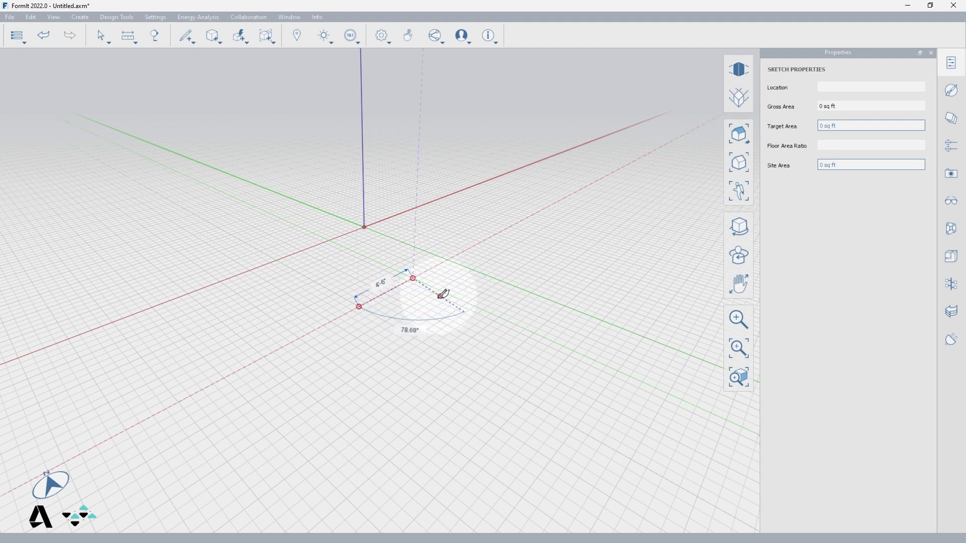
left_click(476, 305)
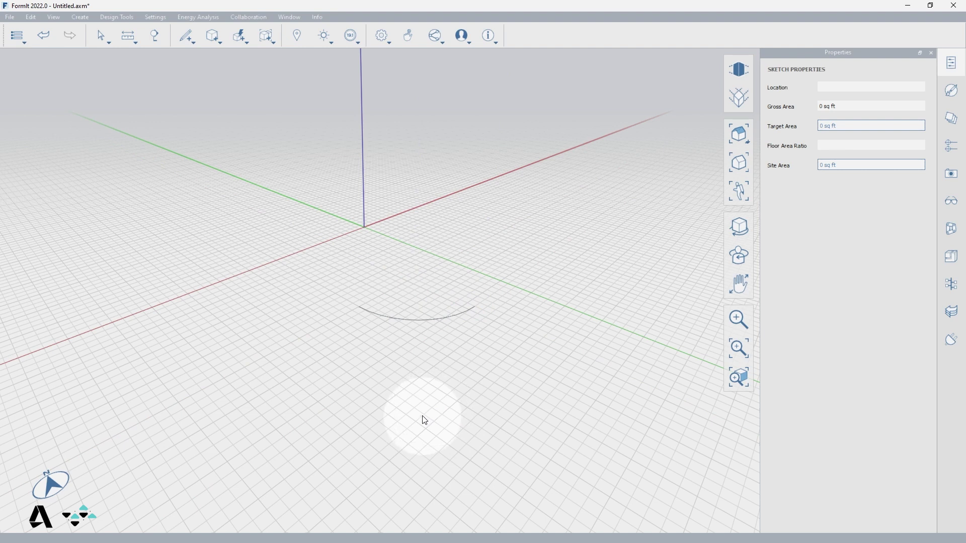
key("ctrl+a")
key("Delete")
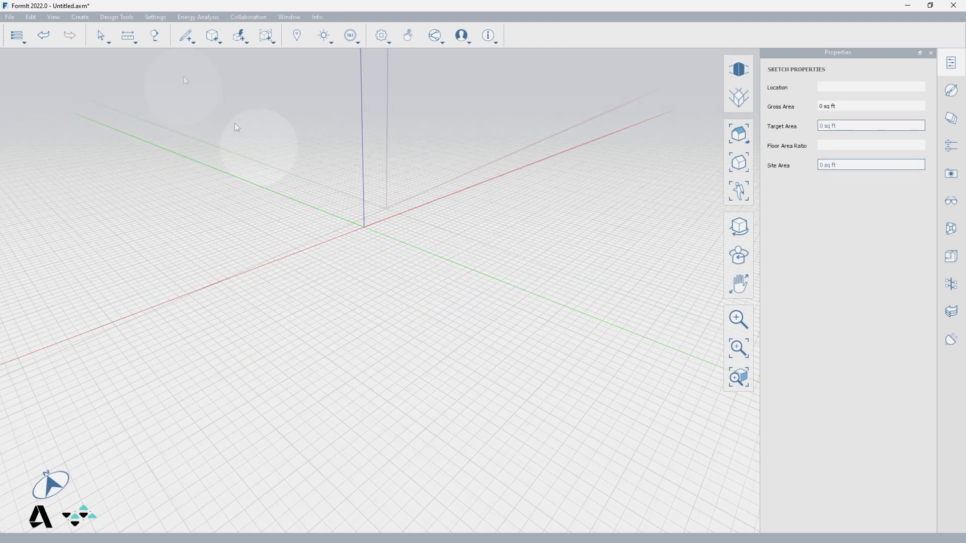
- Draw a six-point zigzag spline on the ground plane
left_click(186, 36)
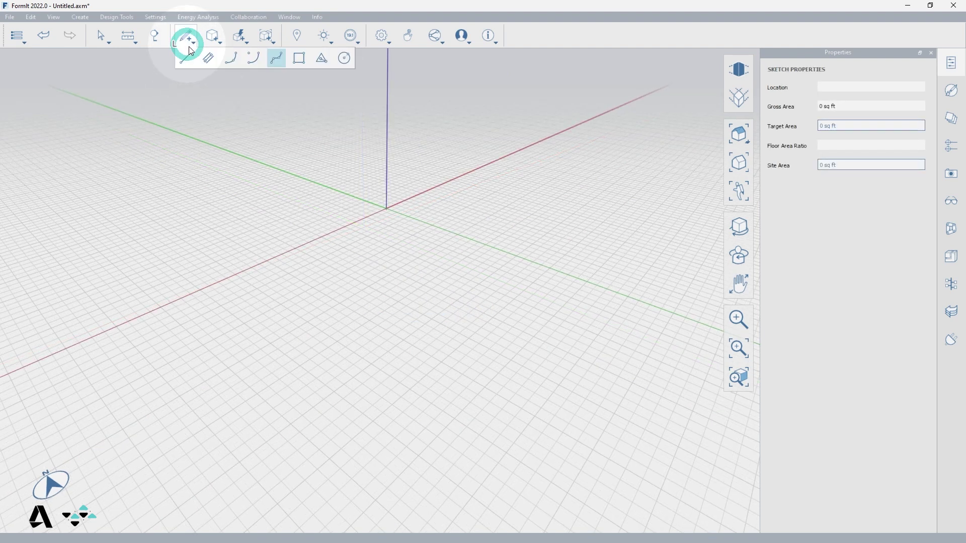
left_click(284, 62)
left_click(225, 333)
left_click(305, 291)
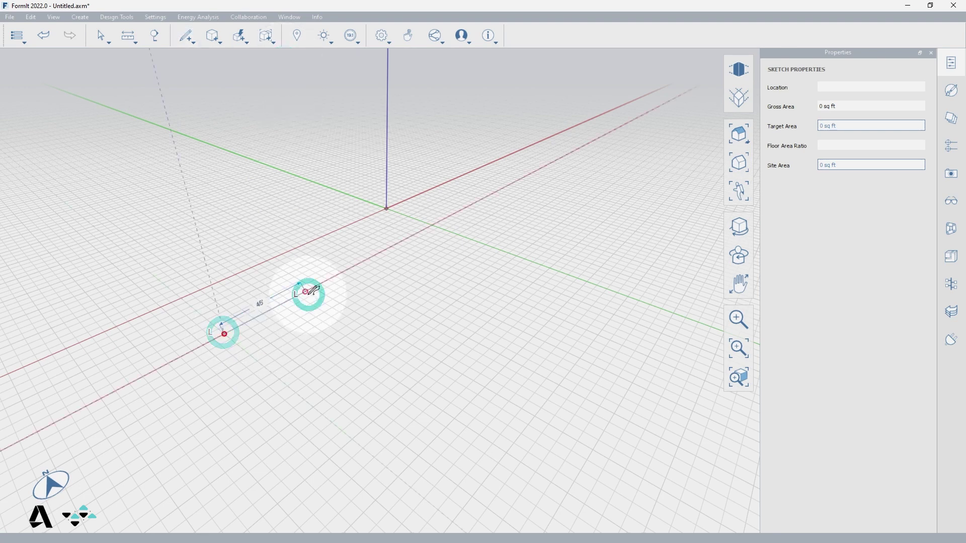
left_click(286, 384)
left_click(362, 370)
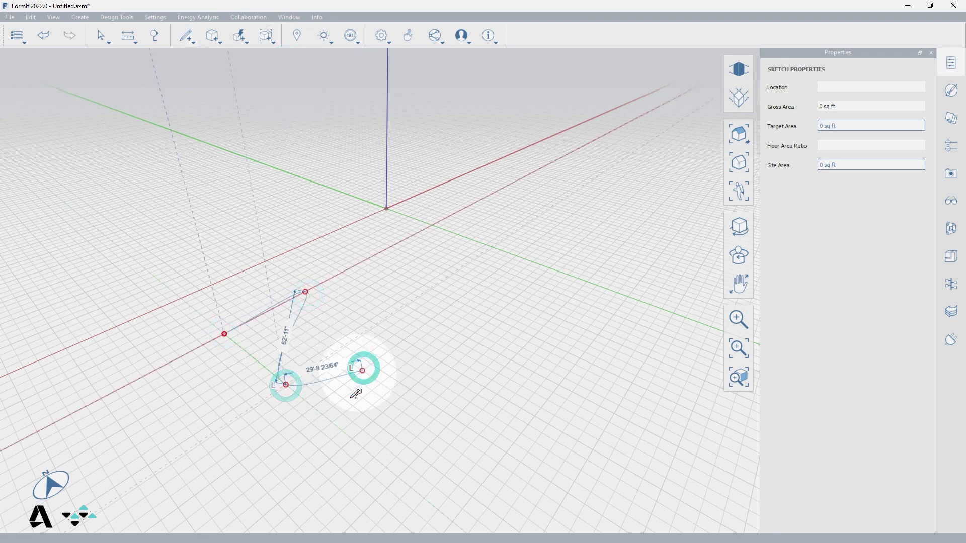
left_click(329, 444)
left_click(409, 431)
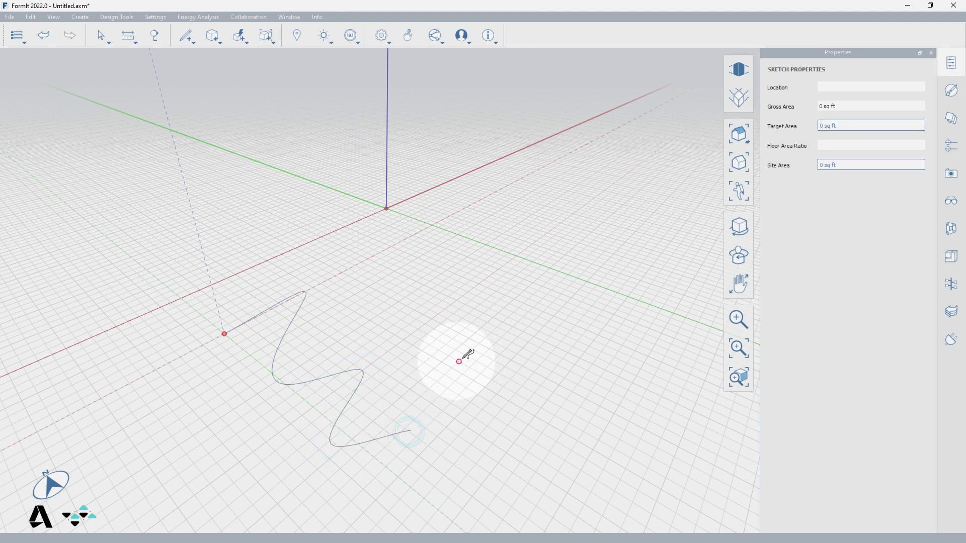
- Draw a second five-point zigzag spline beside the first
left_click(375, 268)
left_click(347, 316)
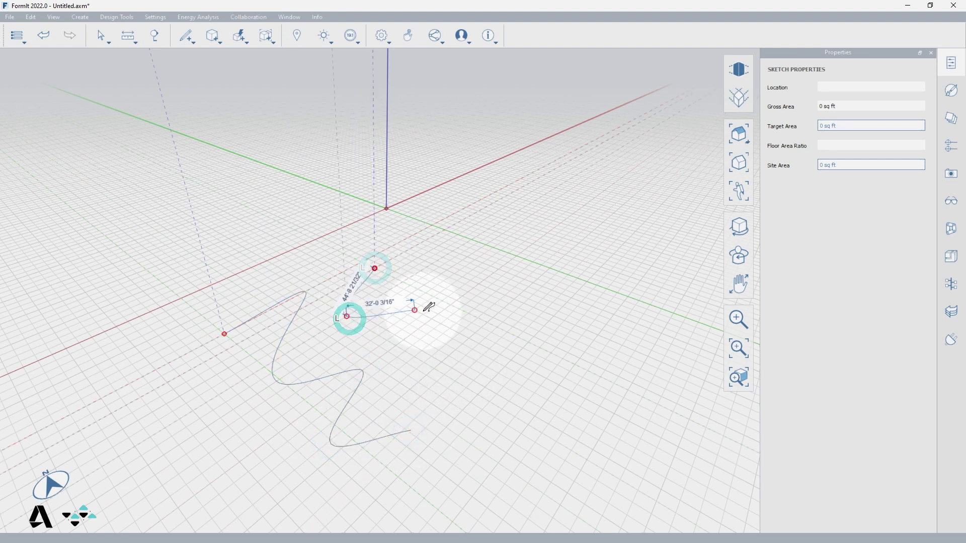
left_click(429, 309)
left_click(406, 363)
left_click(489, 348)
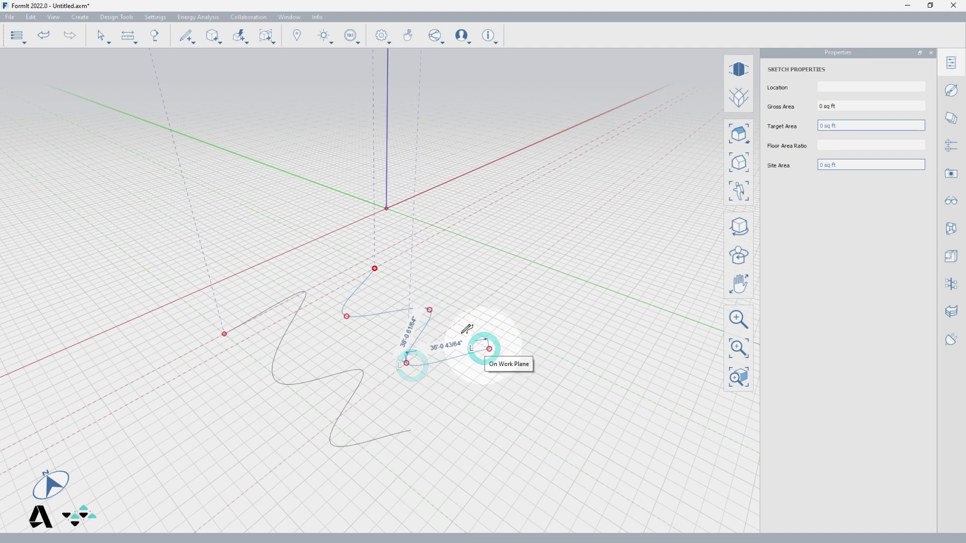
key("Escape")
- Draw a short straight line crossing the first spline
left_click(183, 39)
left_click(182, 59)
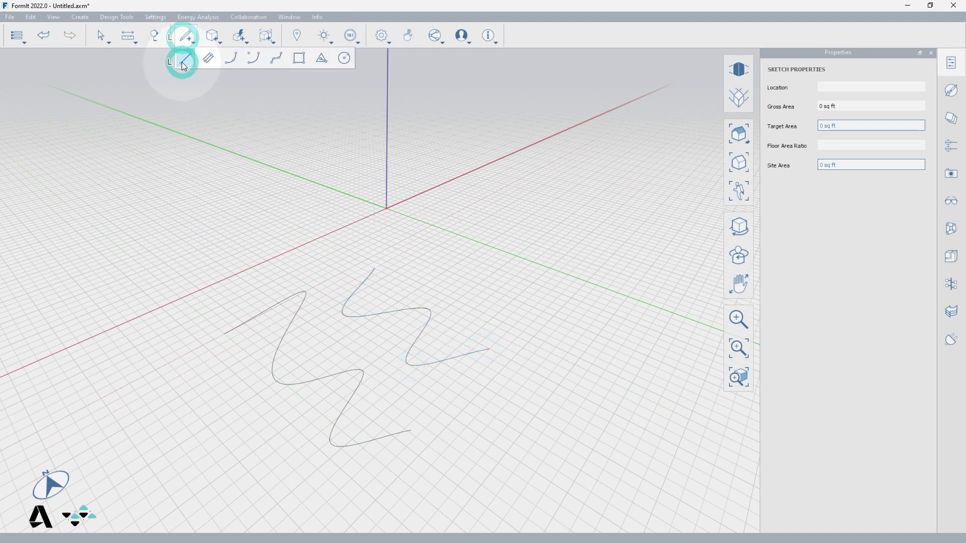
left_click(239, 361)
left_click(311, 347)
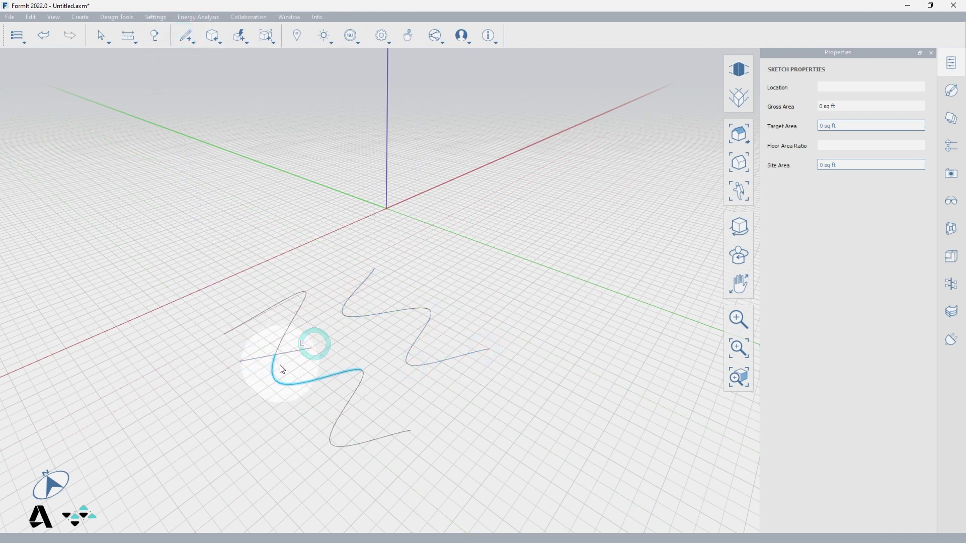
key("Escape")
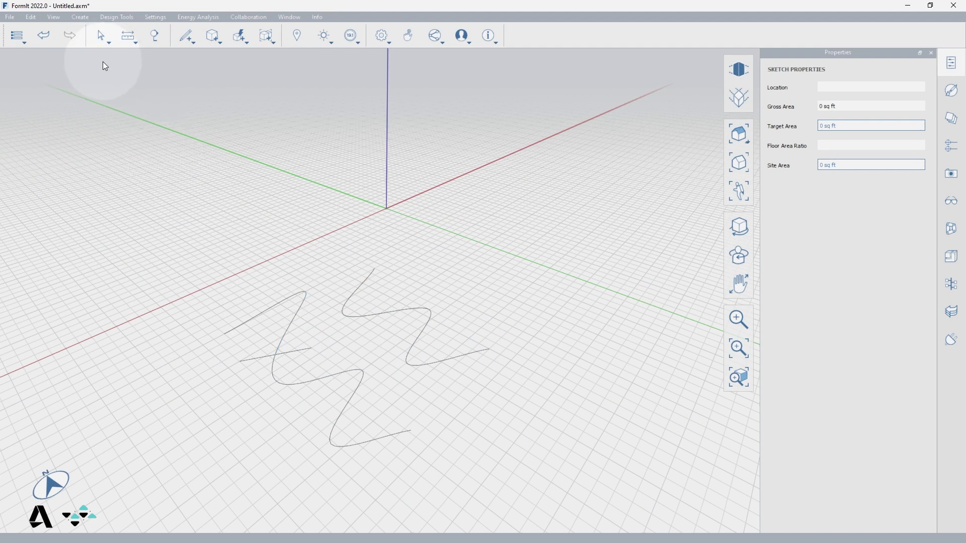
- Enable Vertices in the selection filter and test it by picking the line's end point
left_click(103, 37)
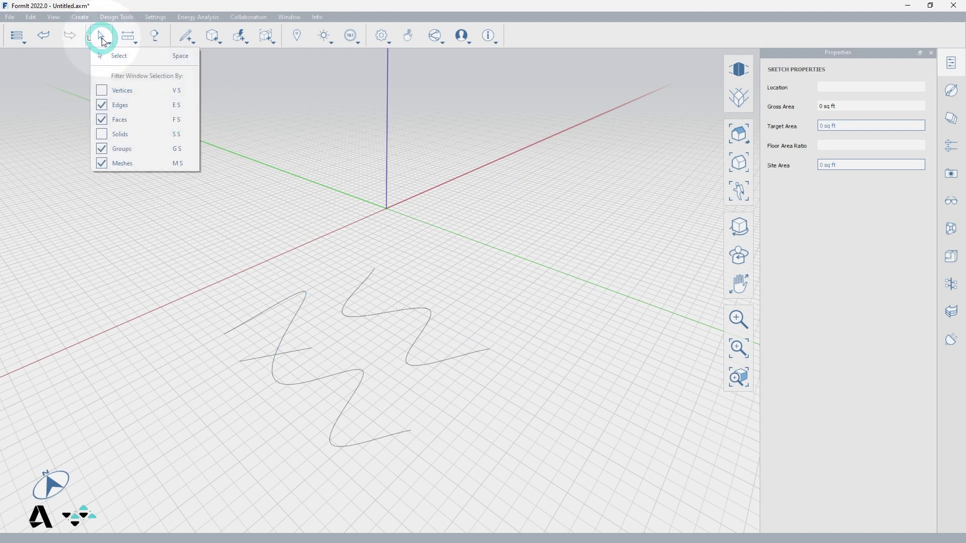
left_click(102, 91)
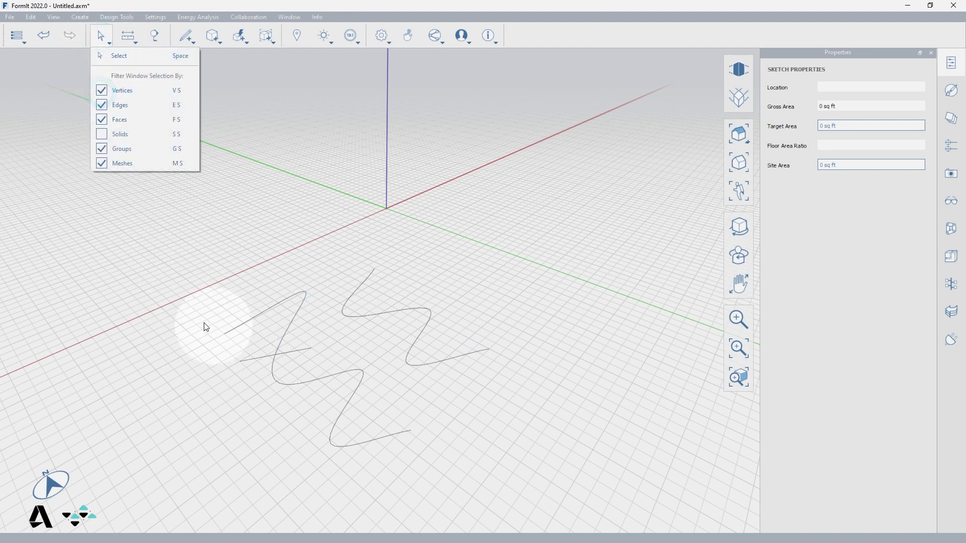
scroll(220, 335, "up", 2)
scroll(220, 335, "up", 2)
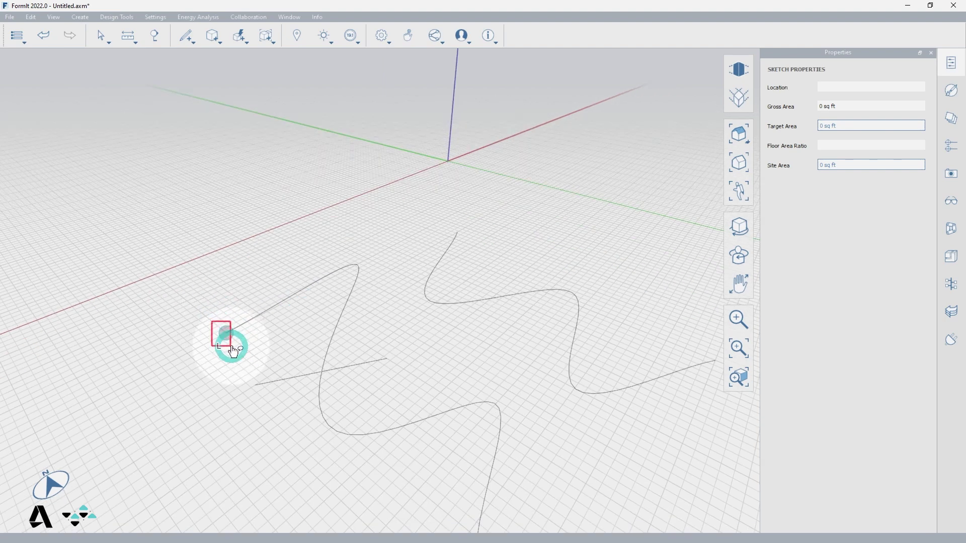
left_click(226, 333)
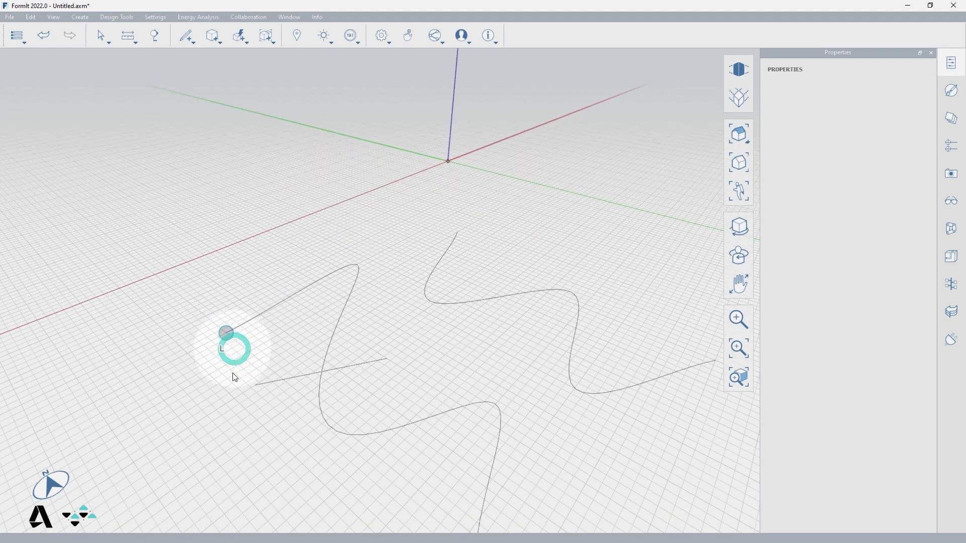
left_click(252, 352, "ctrl")
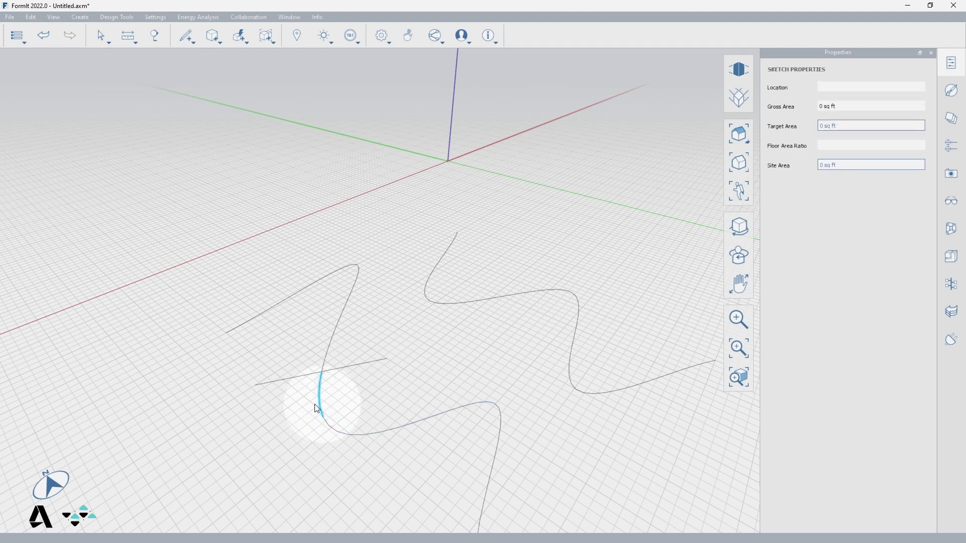
- Select all the splines and the crossing line and delete them
scroll(217, 397, "down", 3)
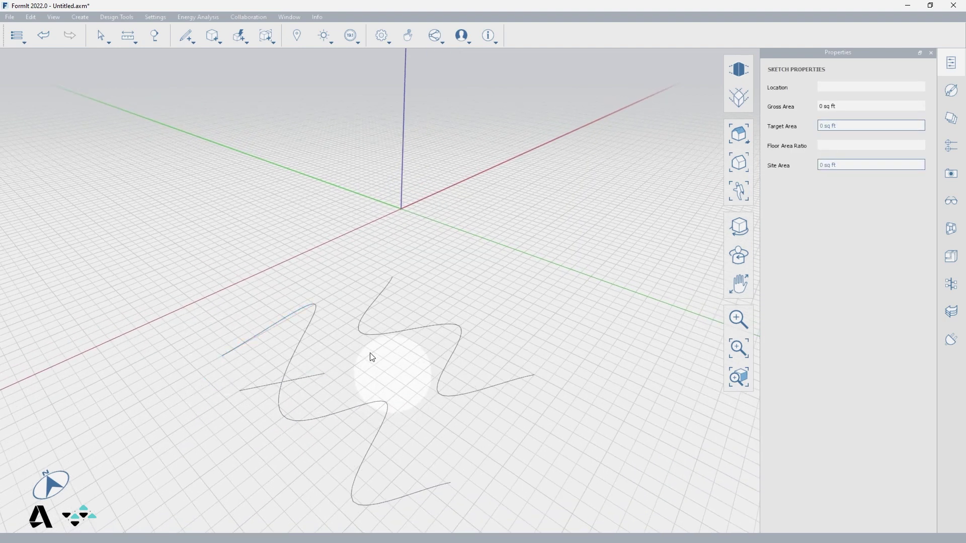
left_click(299, 347)
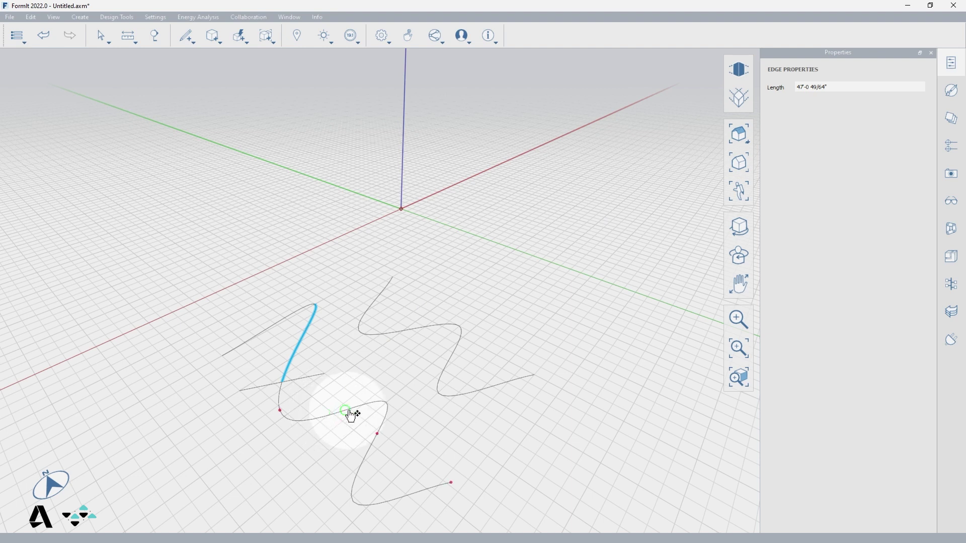
key("Escape")
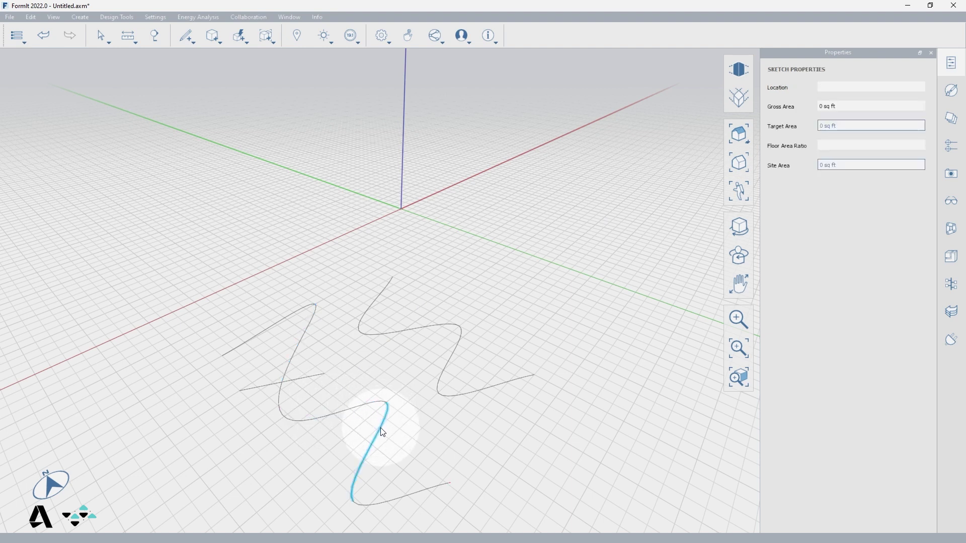
double_click(357, 410)
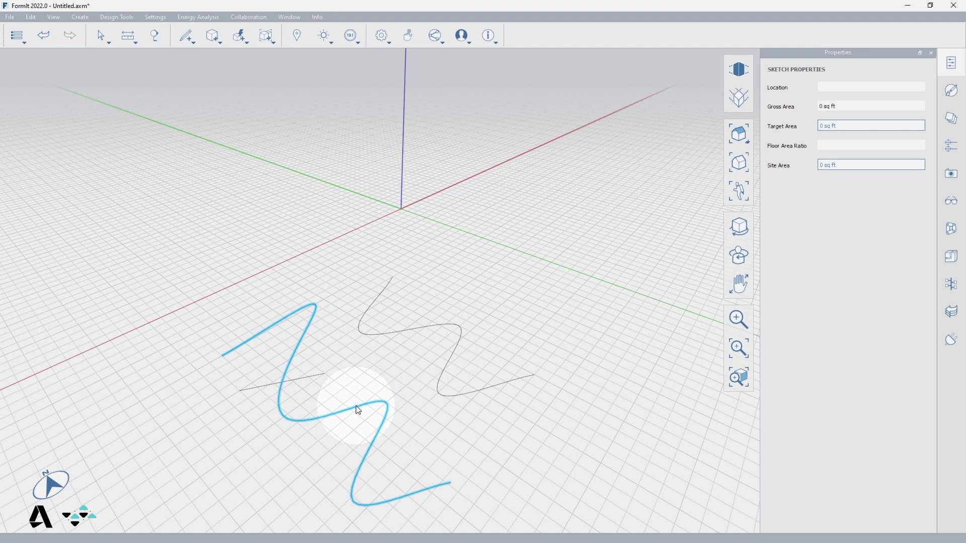
left_click(356, 406)
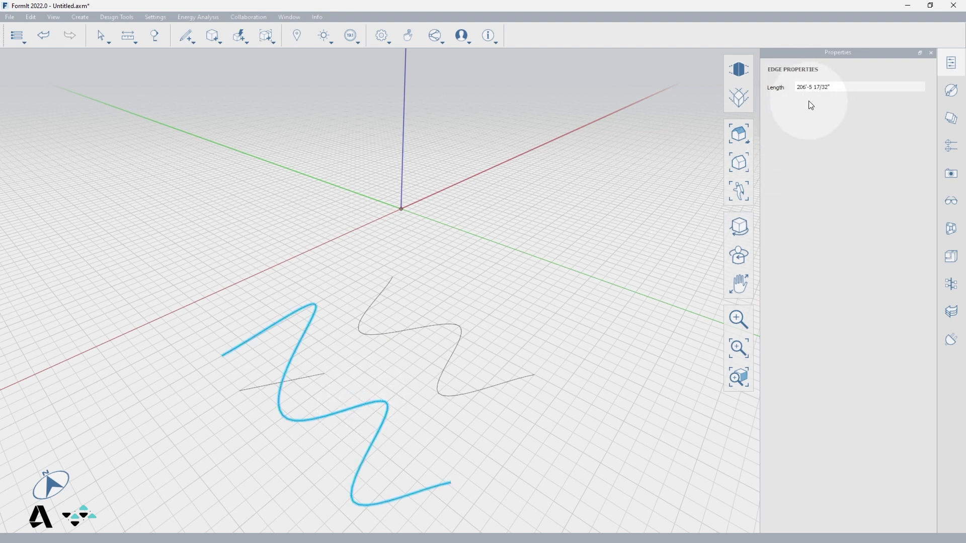
left_click(399, 319)
key("ctrl+a")
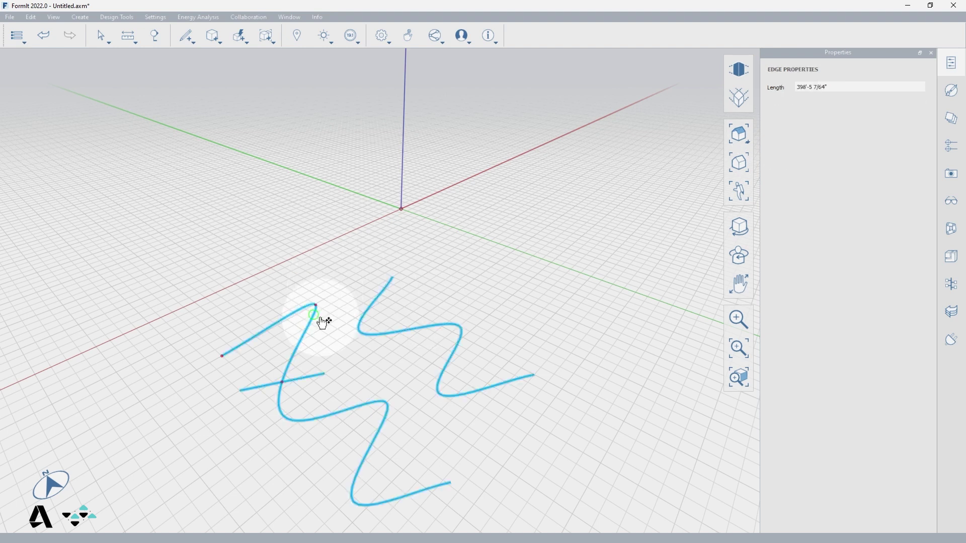
key("Delete")
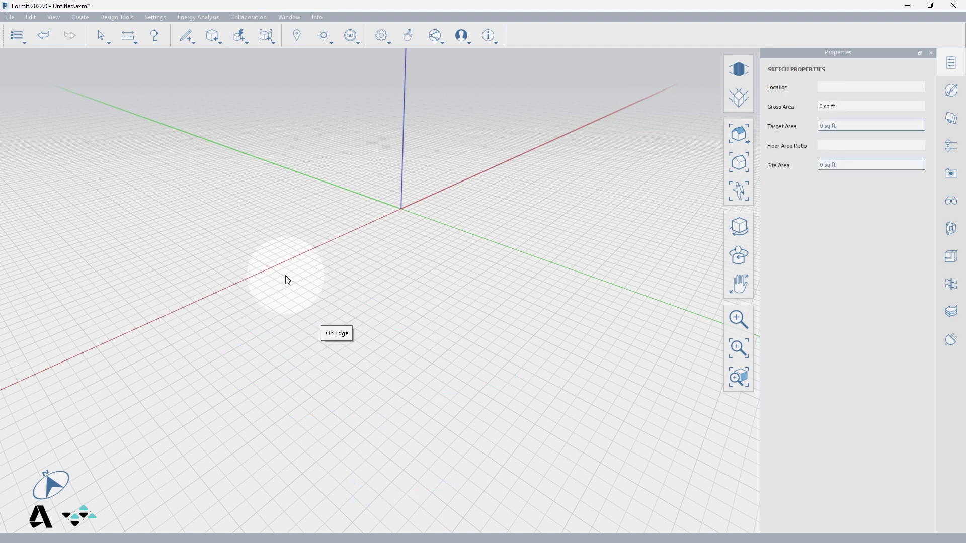
- Draw a 70' by 50' rectangular face of 3,500 sq ft on the ground plane
left_click(183, 41)
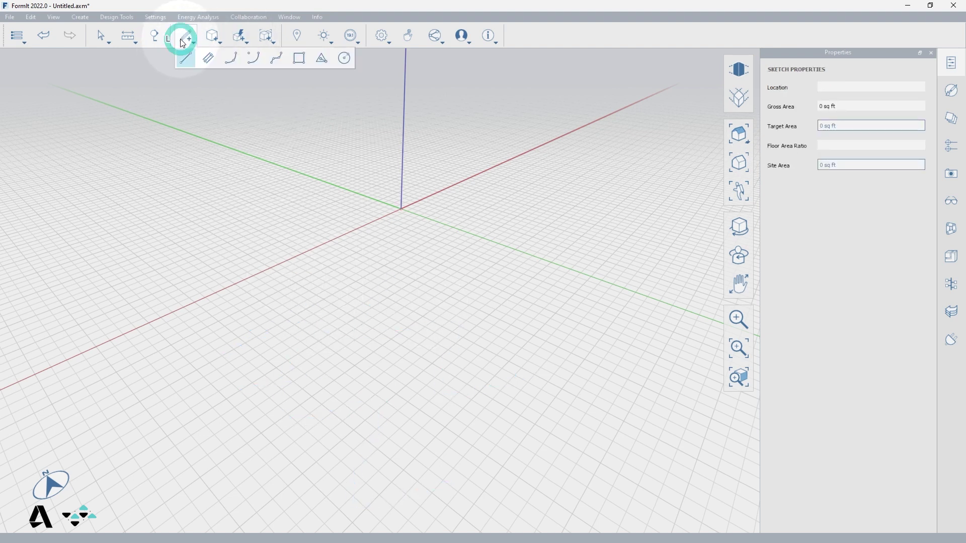
left_click(299, 59)
left_click(259, 326)
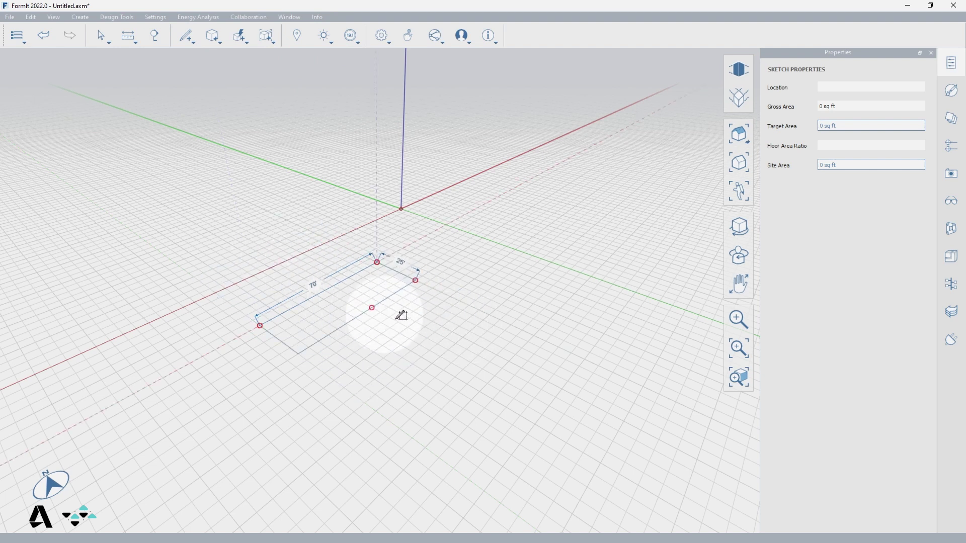
left_click(425, 327)
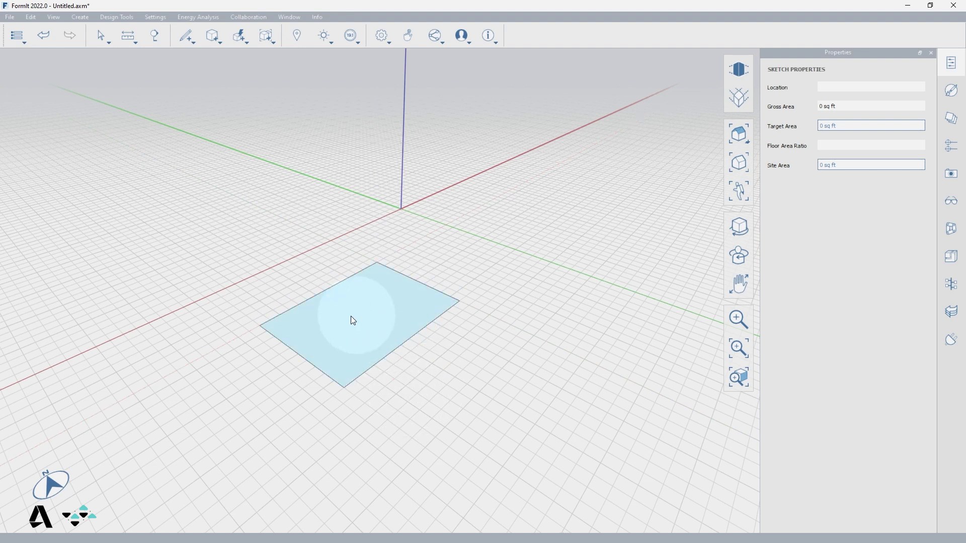
- Select the rectangle face and delete it
left_click(344, 332)
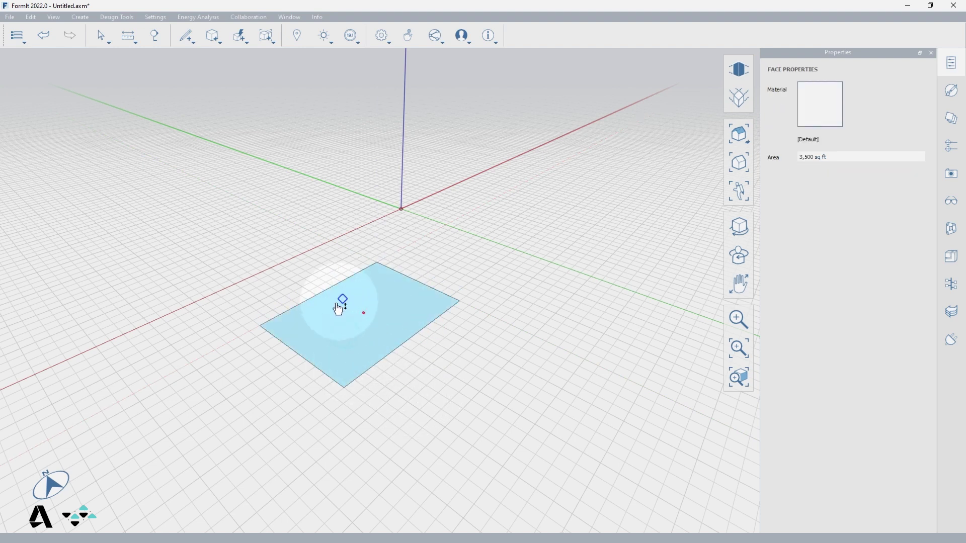
key("Escape")
left_click(344, 332, "ctrl")
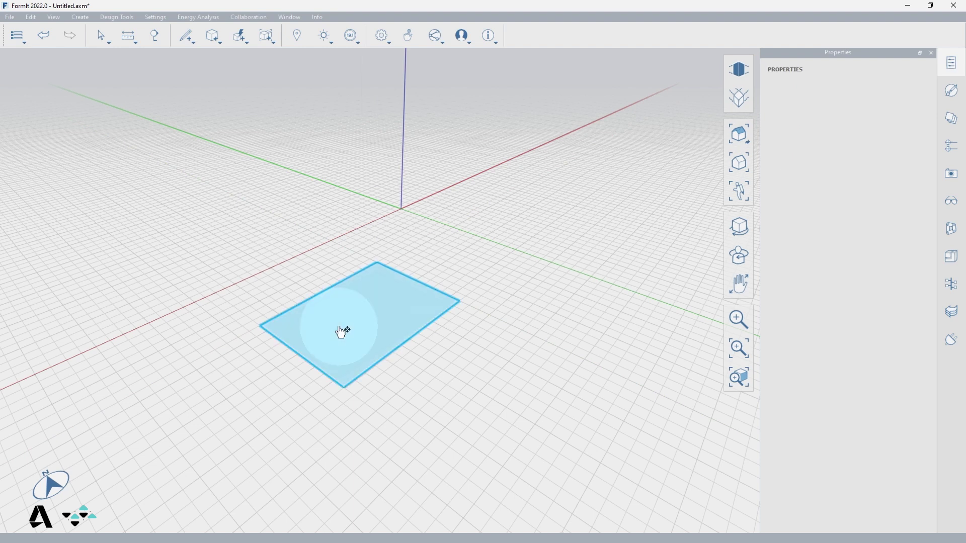
key("Delete")
left_click(187, 38)
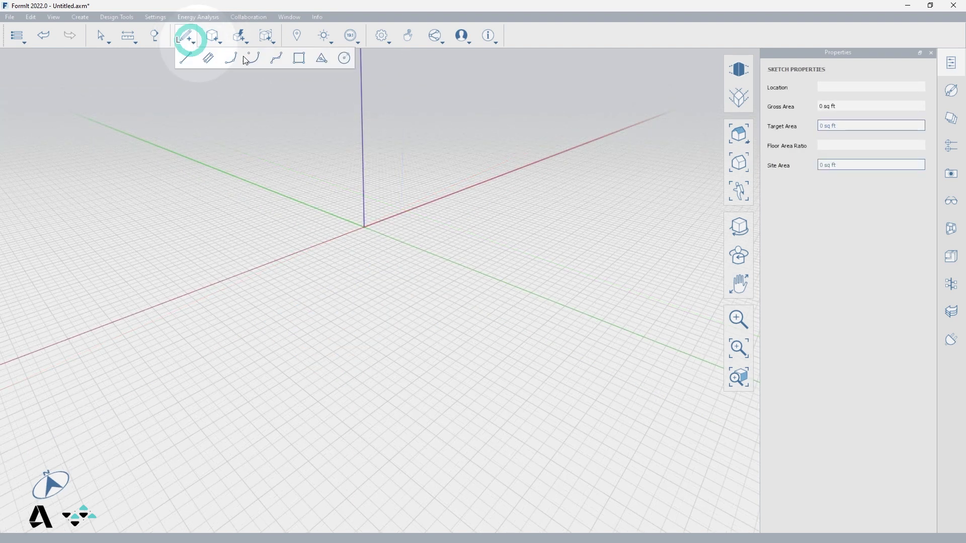
- Set the Polygon tool to 3 sides, then change it to 8 sides
left_click(319, 59)
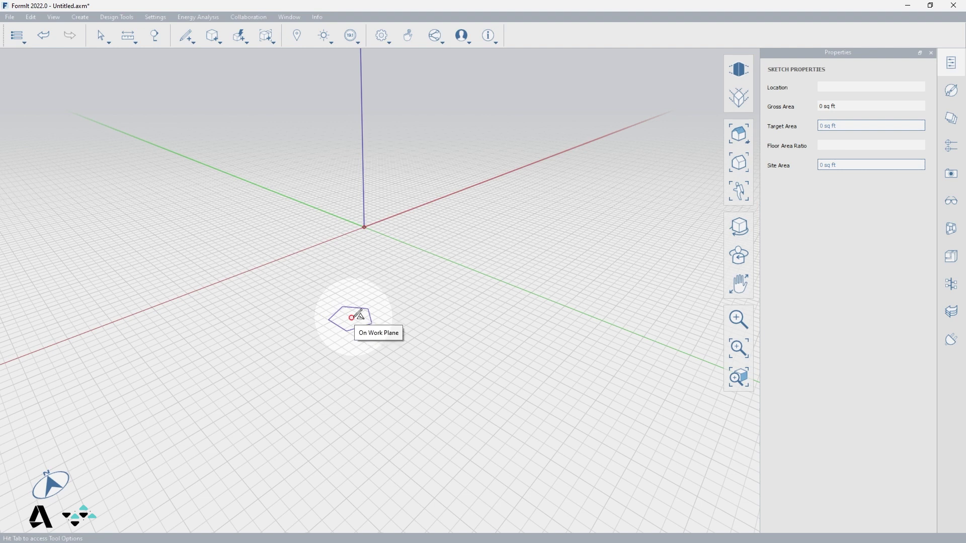
key("Tab")
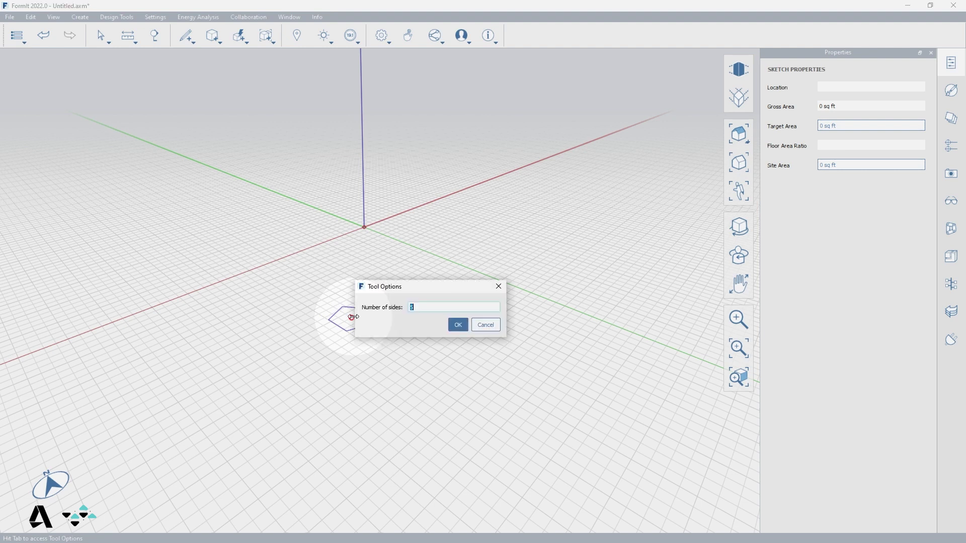
left_click_drag(418, 286, 519, 253)
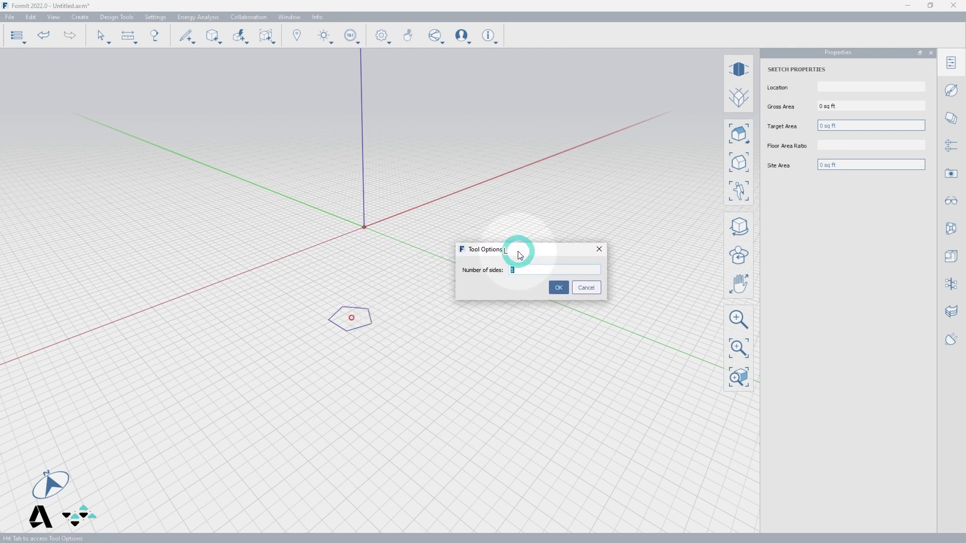
type("3")
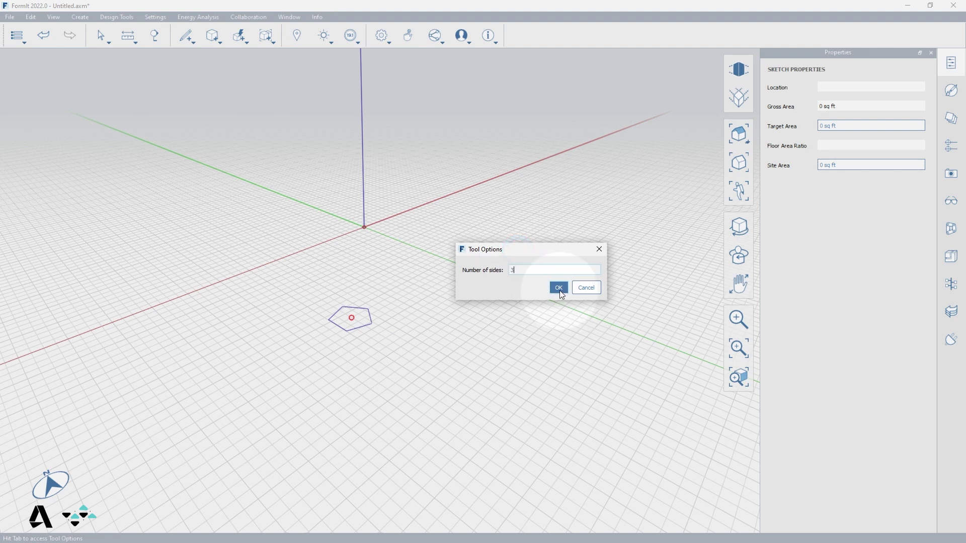
left_click(558, 289)
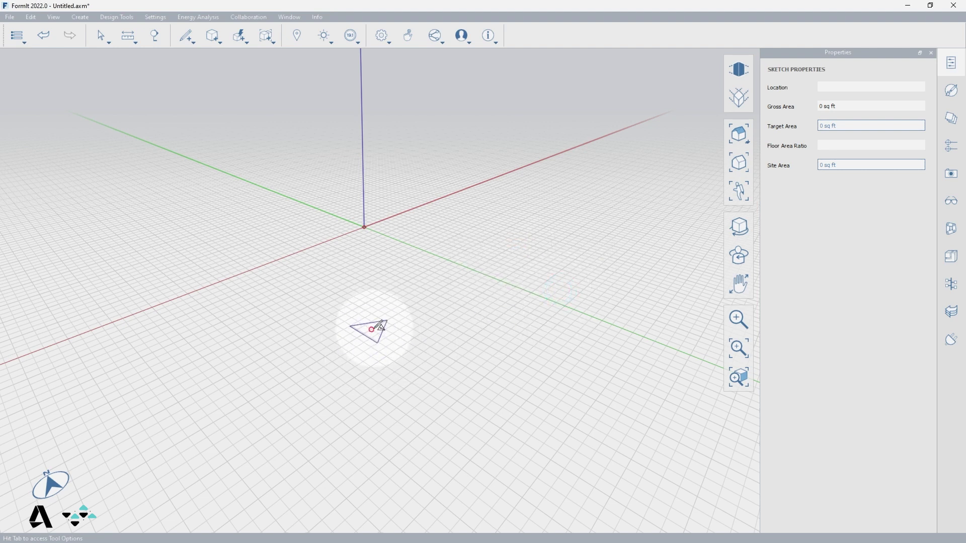
key("Tab")
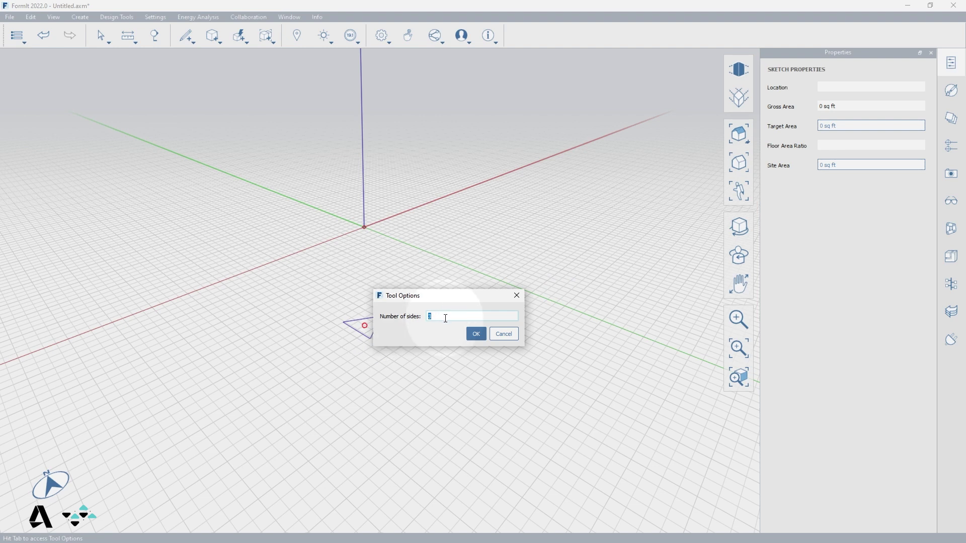
type("8")
left_click(476, 333)
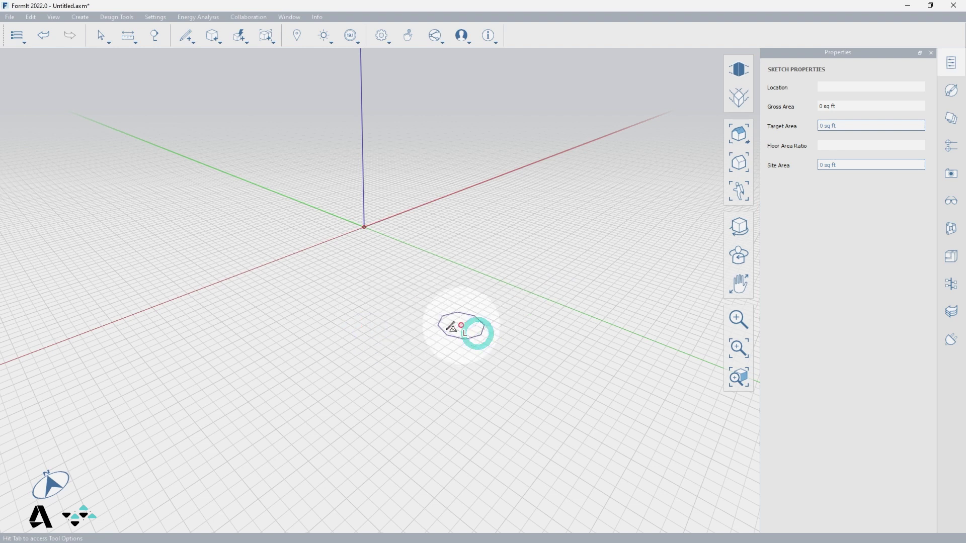
- Draw an 8' octagon and a 2' three-sided polygon beside it, then select all and delete them
left_click(372, 338)
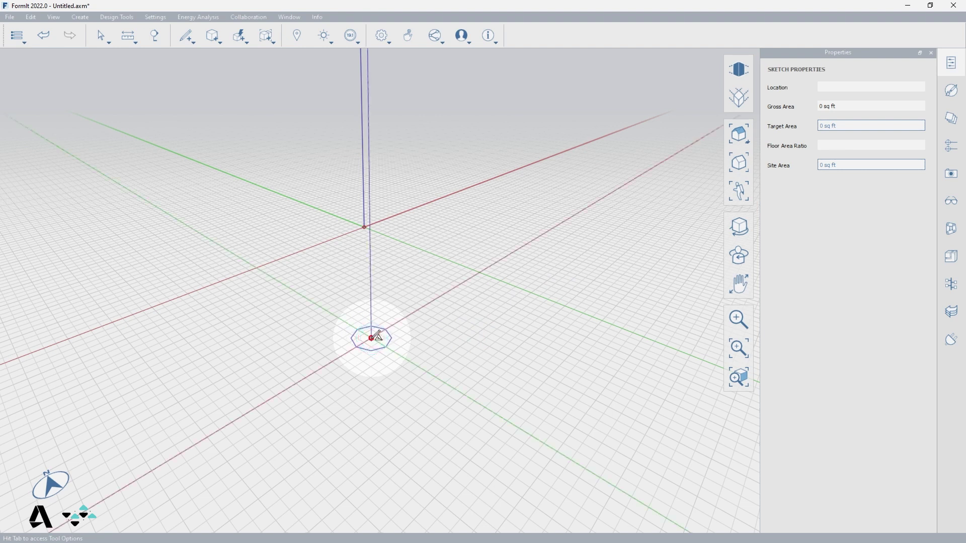
left_click_drag(381, 332, 464, 278)
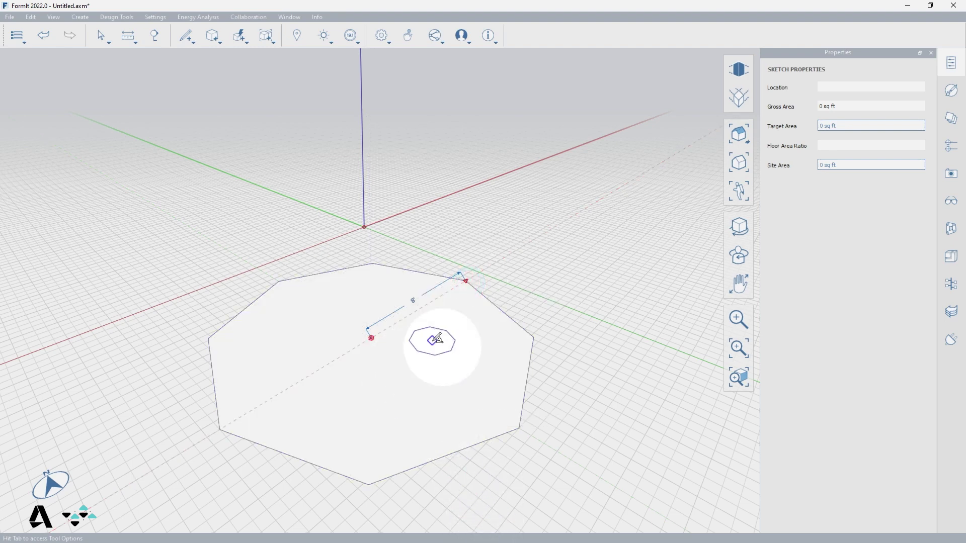
left_click(579, 374)
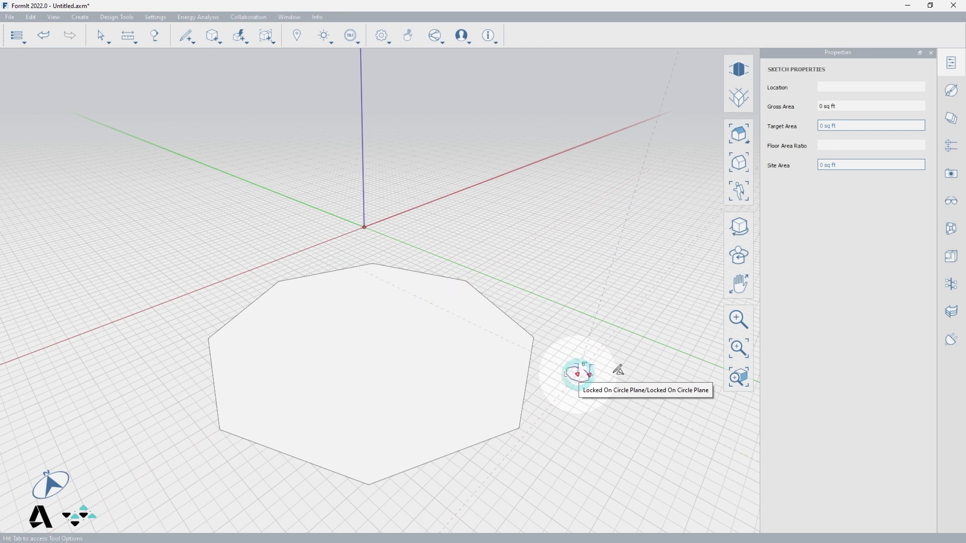
left_click_drag(618, 371, 651, 371)
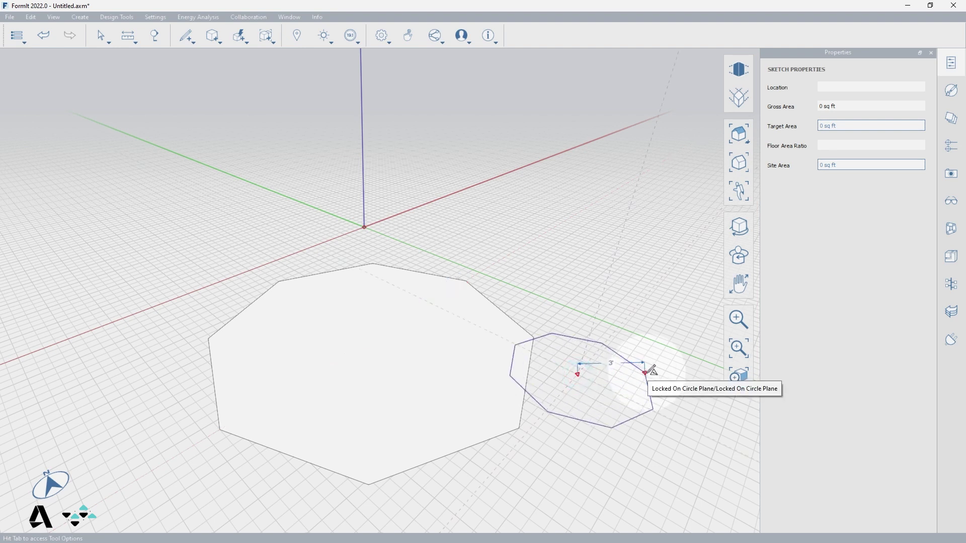
key("Tab")
type("2")
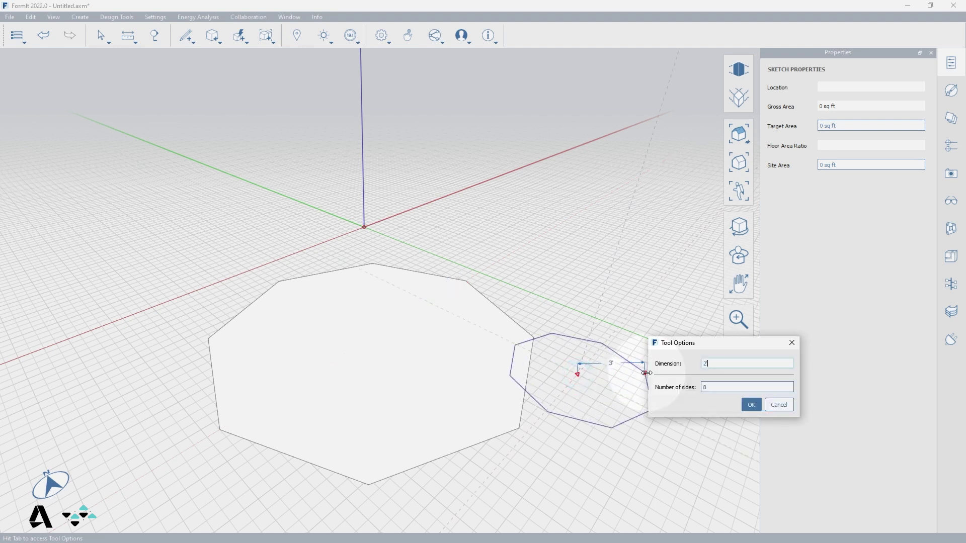
double_click(709, 386)
type("3")
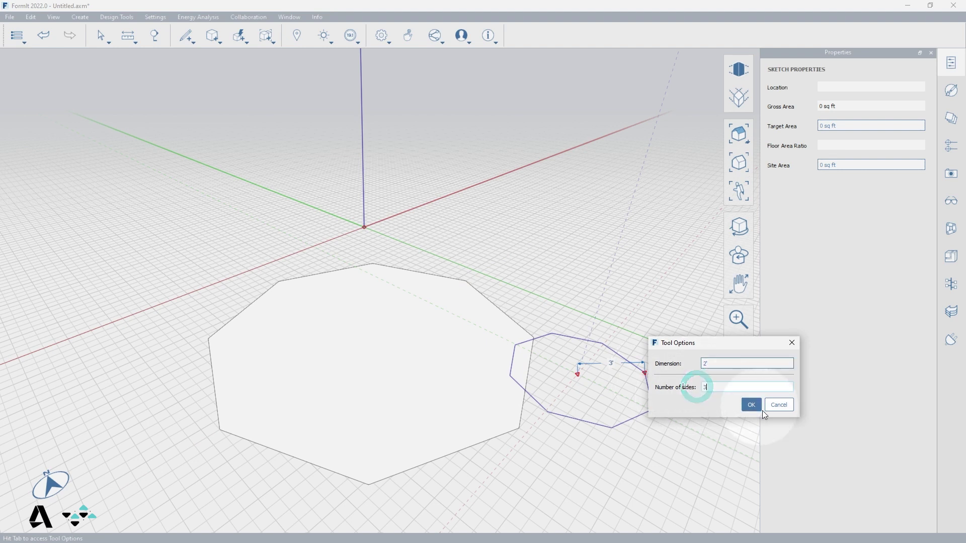
left_click(751, 406)
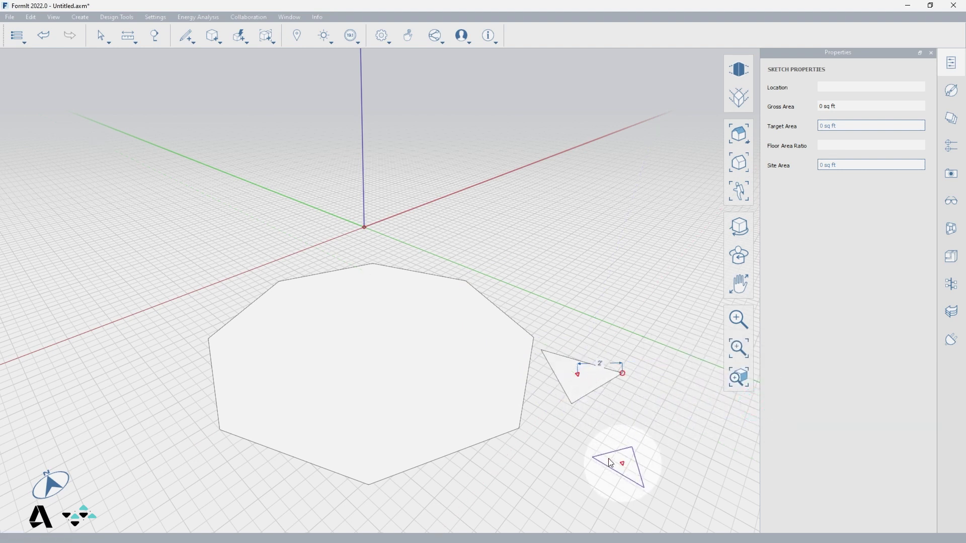
key("ctrl+a")
key("Delete")
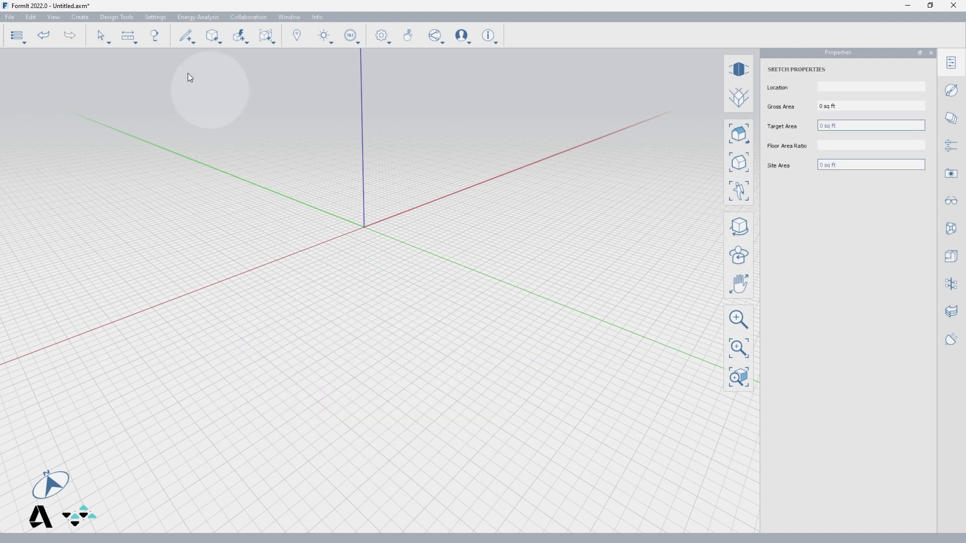
- Draw a circle with a 2'-6" radius on the ground plane by centre and radius
left_click(185, 35)
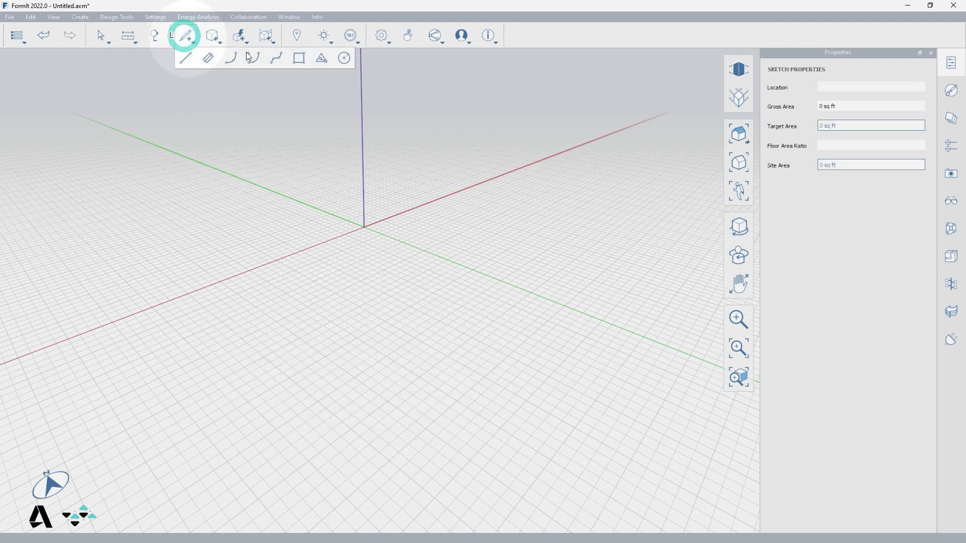
left_click(343, 60)
left_click(336, 326)
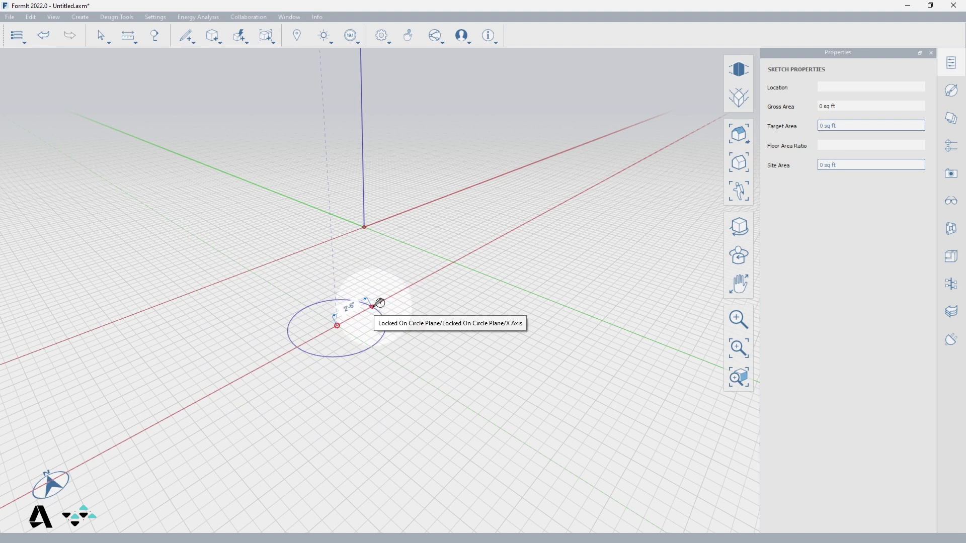
left_click(379, 304)
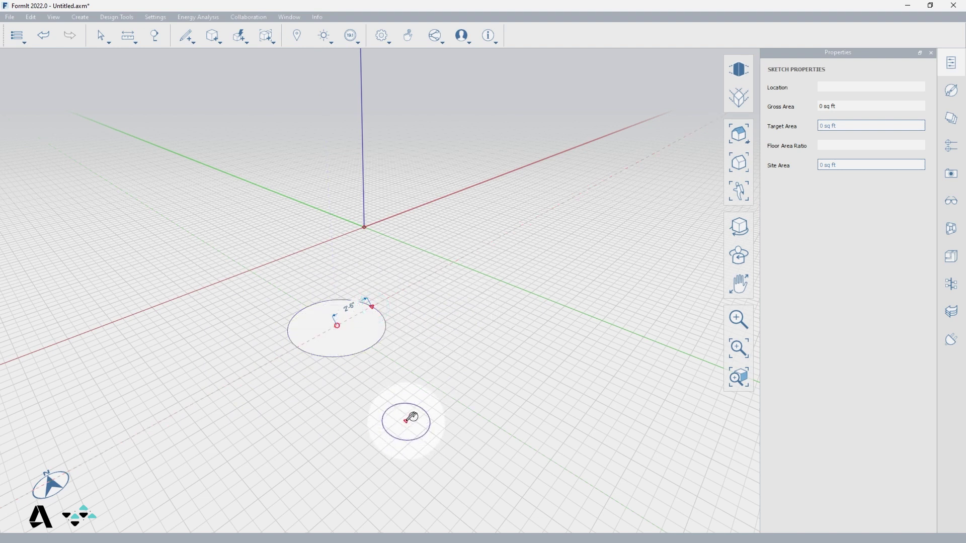
key("Escape")
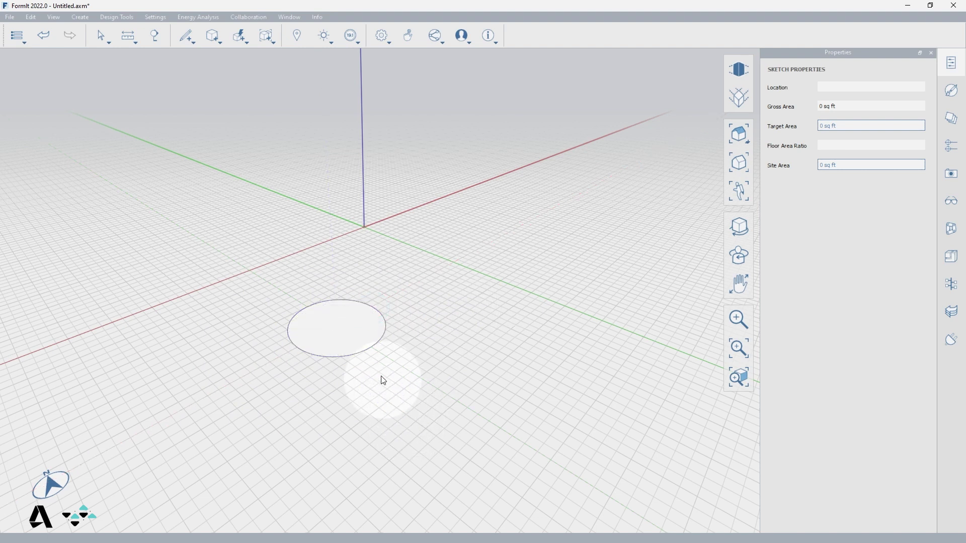